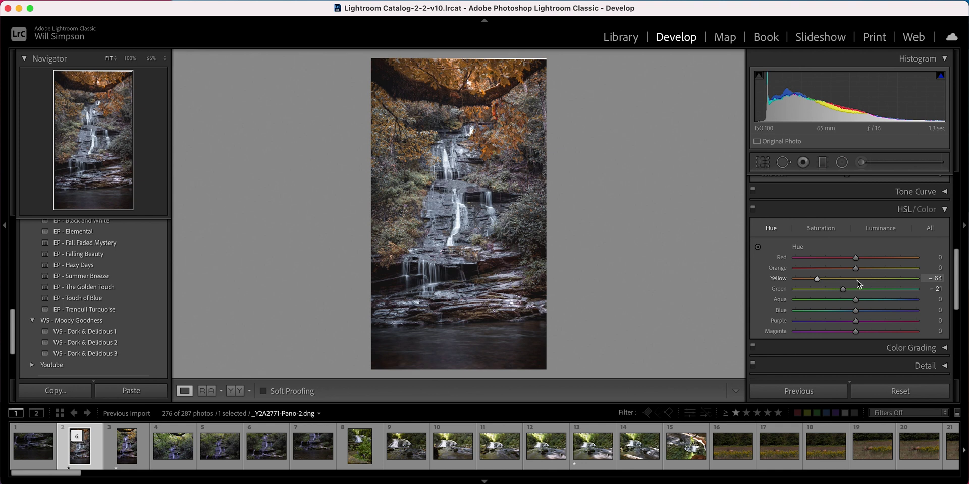
# Set the HSL hue to +28 for orange and +39 for green, undoing the trial yellow hue shift.
pyautogui.moveTo(856, 268); pyautogui.dragTo(878, 290)
pyautogui.moveTo(817, 281); pyautogui.dragTo(839, 284)
pyautogui.press('super+z')
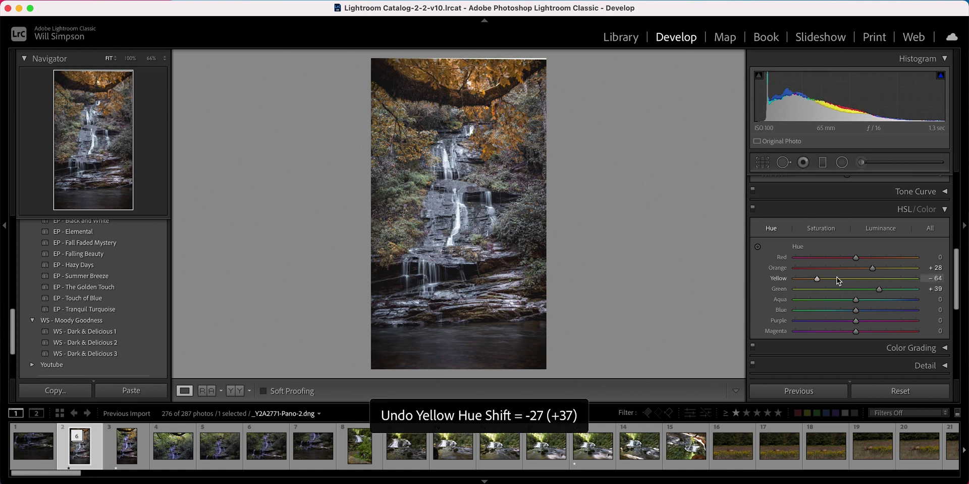
pyautogui.click(528, 219)
pyautogui.click(528, 219)
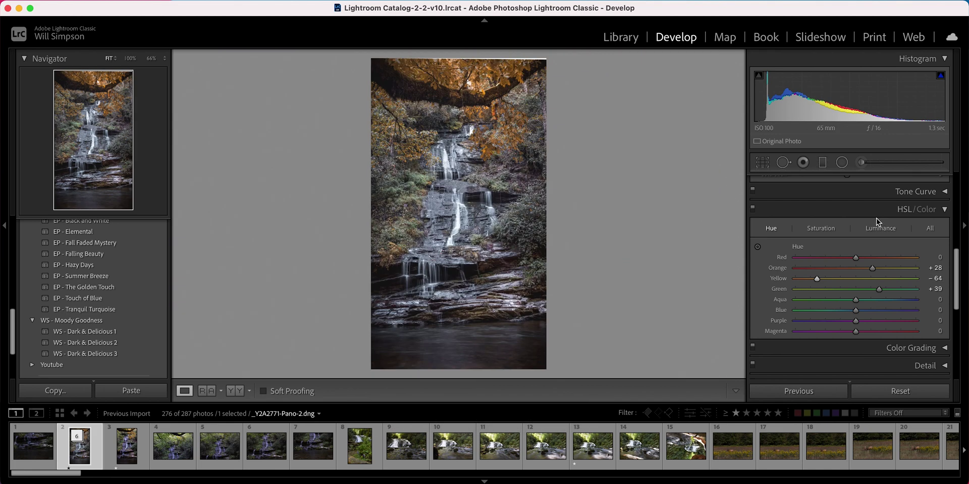
# Raise the HSL saturation to +27 for yellow and +56 for green, and lower the green luminance.
pyautogui.click(823, 229)
pyautogui.moveTo(857, 292); pyautogui.dragTo(873, 281)
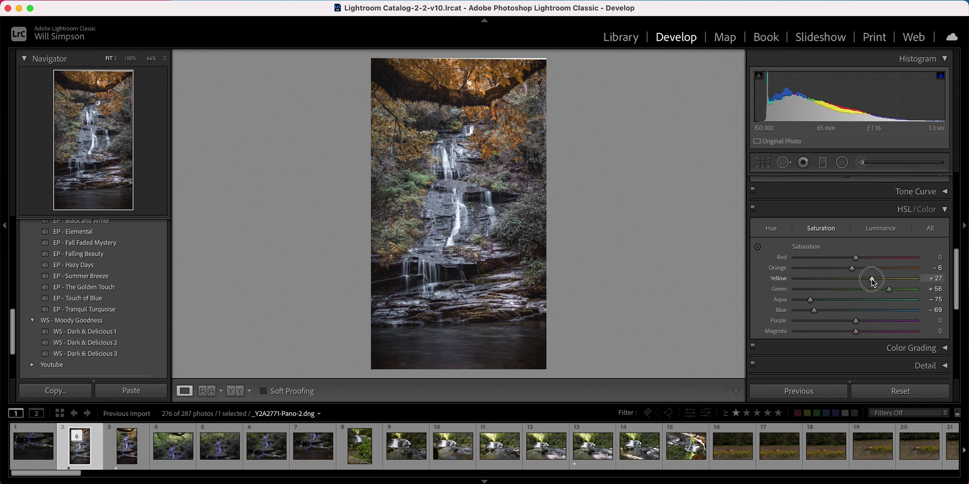
pyautogui.click(880, 229)
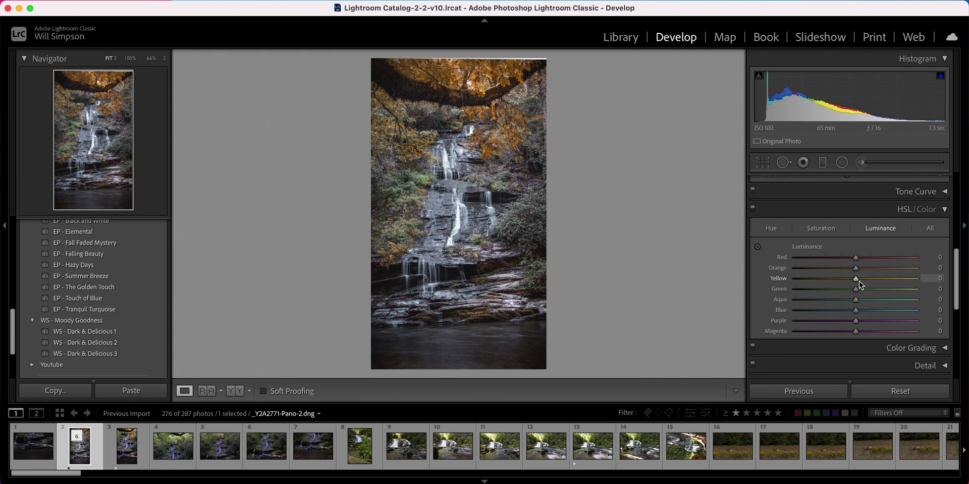
pyautogui.moveTo(856, 290); pyautogui.dragTo(823, 291)
pyautogui.click(945, 210)
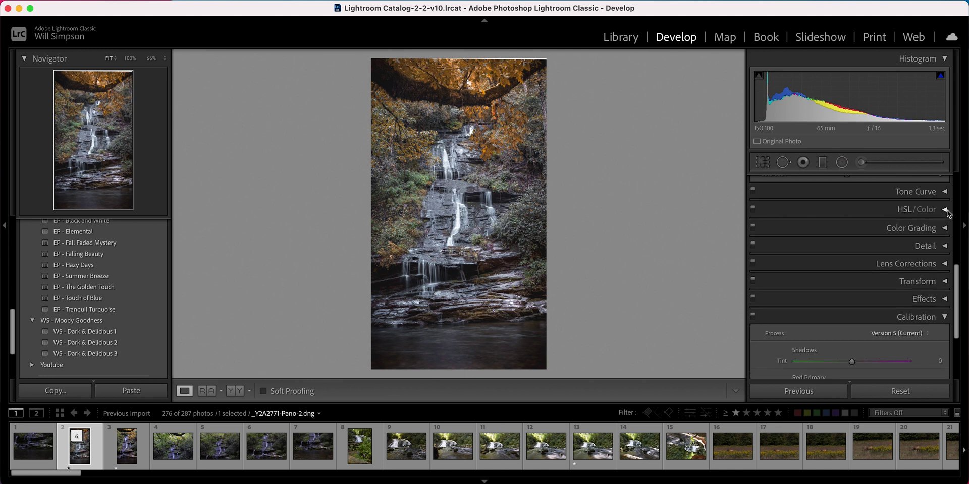
# Paint an Adjustment Brush mask with Auto Mask over the green foliage on both sides of the waterfall, with the mask overlay shown.
pyautogui.scroll(1, 900, 232)
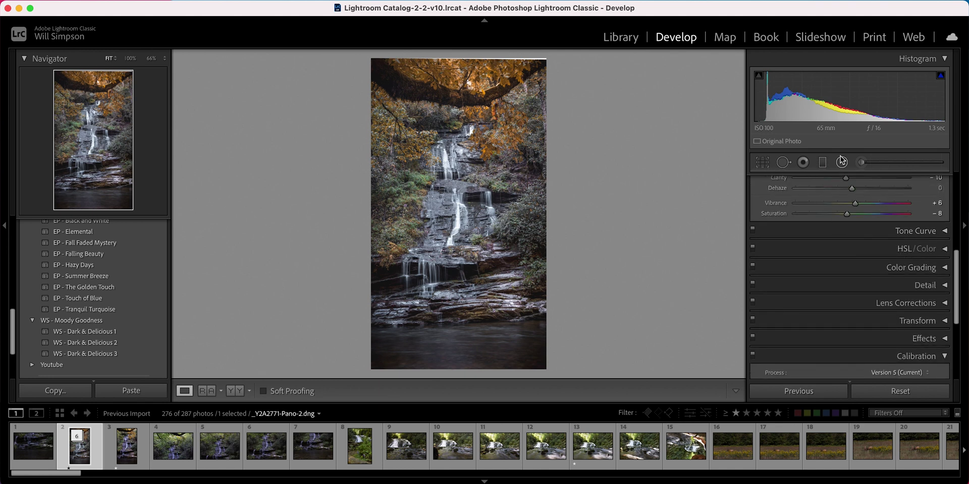
pyautogui.click(863, 163)
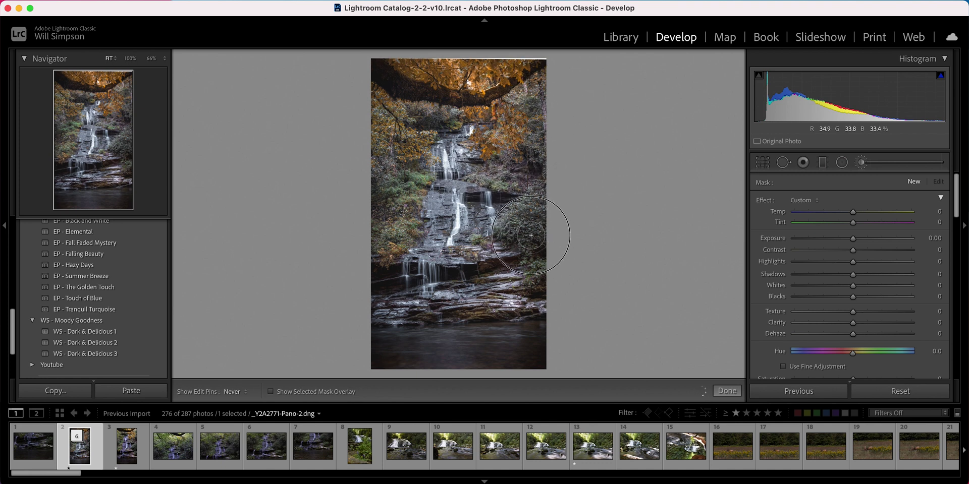
pyautogui.scroll(-5, 805, 316)
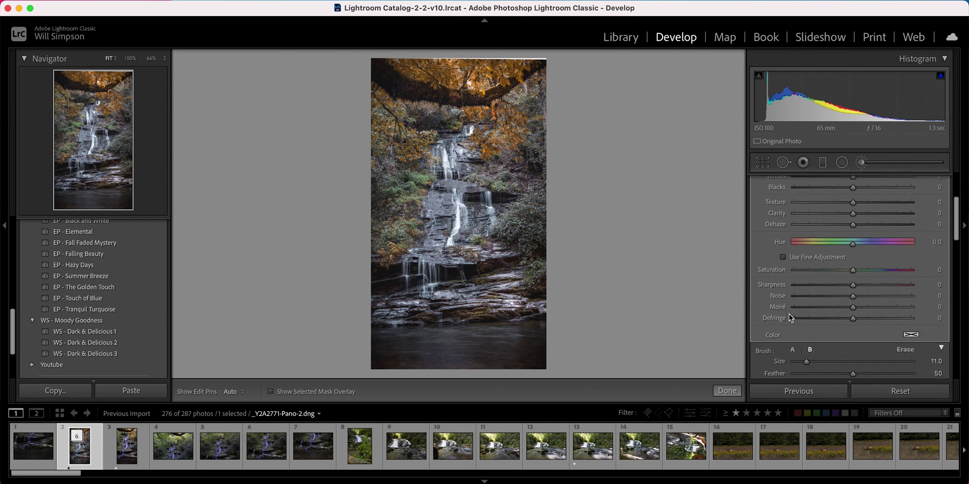
pyautogui.scroll(-2, 785, 354)
pyautogui.scroll(-2, 790, 362)
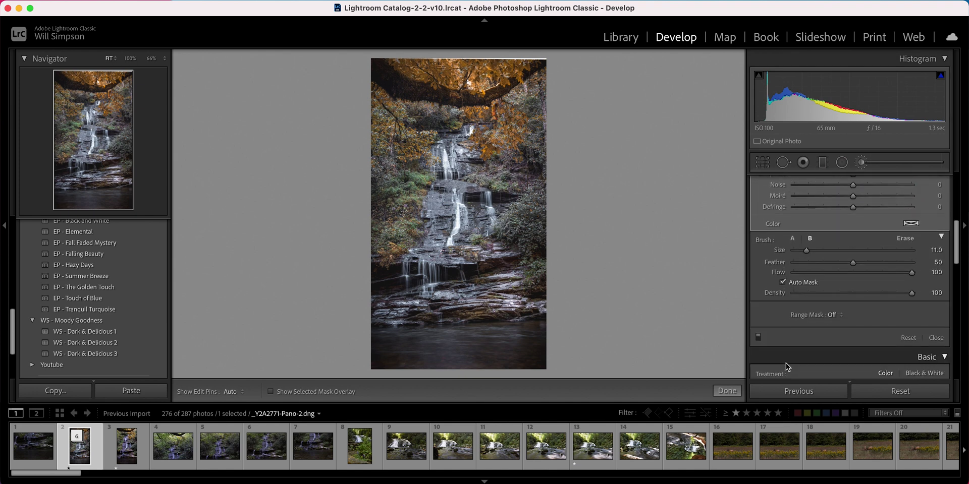
pyautogui.press('o')
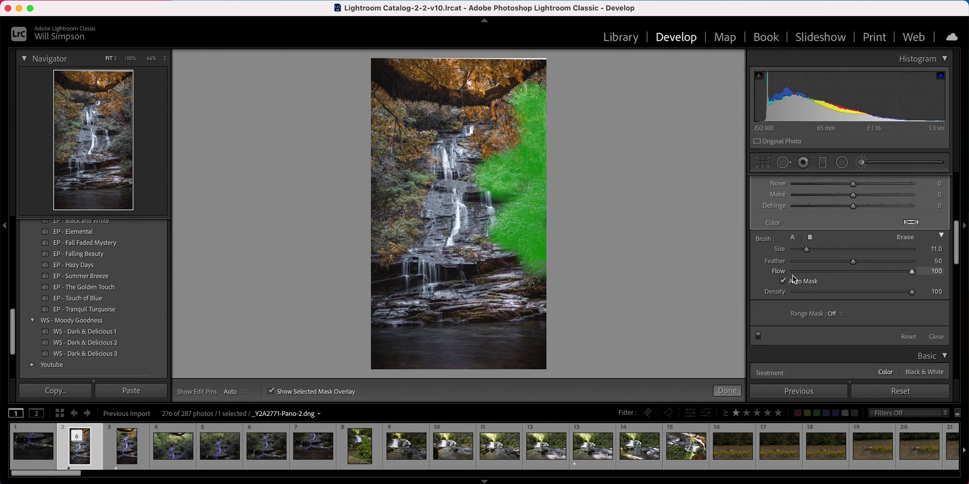
pyautogui.moveTo(382, 216)
pyautogui.mouseDown()
pyautogui.moveTo(368, 237)
pyautogui.moveTo(363, 227)
pyautogui.moveTo(391, 183)
pyautogui.moveTo(368, 166)
pyautogui.moveTo(422, 195)
pyautogui.moveTo(422, 166)
pyautogui.mouseUp()
pyautogui.moveTo(423, 137)
pyautogui.mouseDown()
pyautogui.moveTo(399, 101)
pyautogui.moveTo(417, 96)
pyautogui.moveTo(437, 111)
pyautogui.mouseUp()
# Erase the brush mask from the orange leaves and branch along the photo's upper edge, and hide the mask overlay.
pyautogui.press('alt')
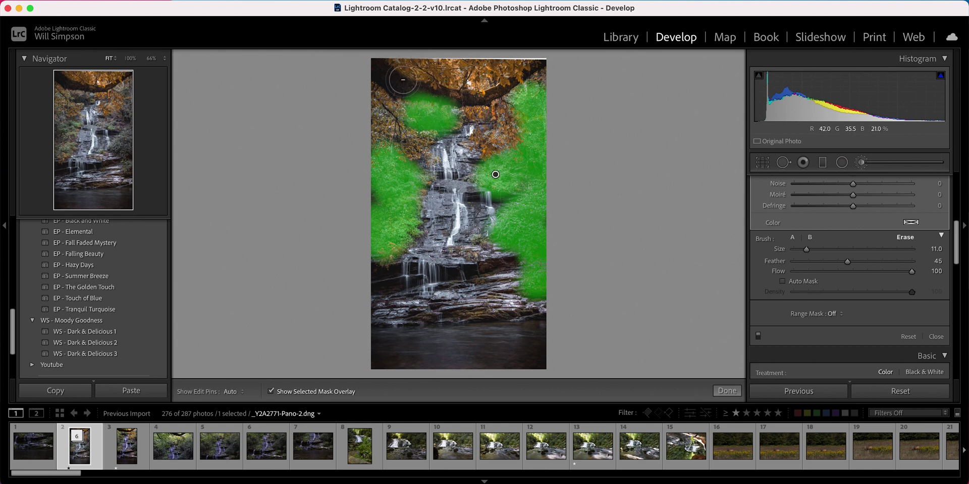
pyautogui.moveTo(411, 89); pyautogui.dragTo(485, 98)
pyautogui.moveTo(548, 71); pyautogui.dragTo(552, 89)
pyautogui.press('o')
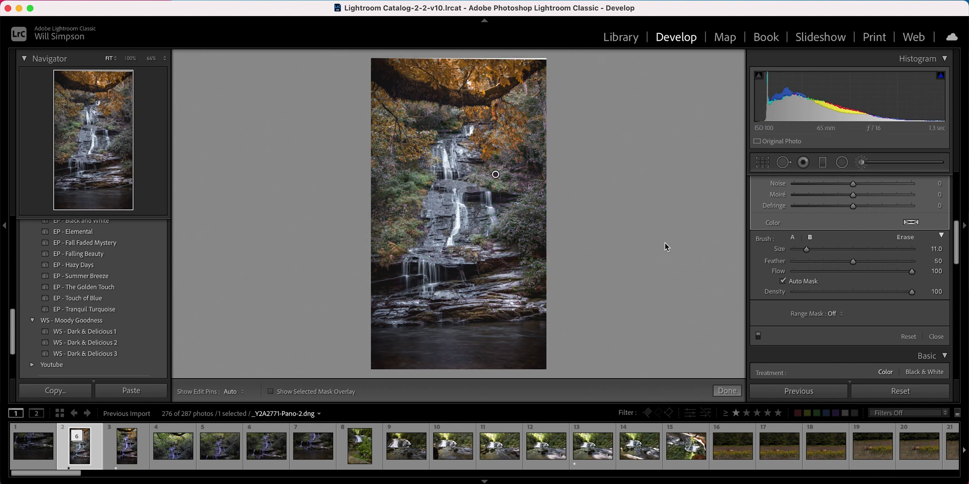
# Set the foliage mask's saturation to 26, hue to 8.6 and tint to 1, finish it and compare before and after.
pyautogui.scroll(8, 857, 272)
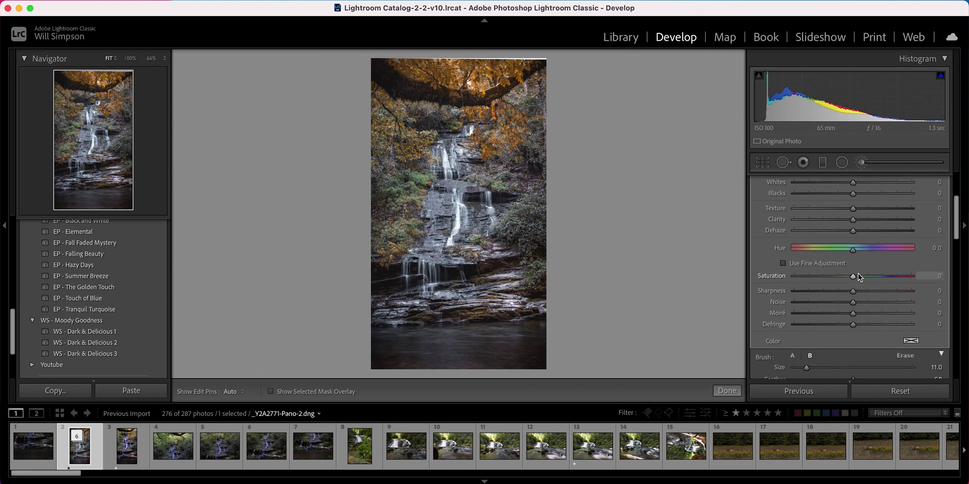
pyautogui.moveTo(853, 336); pyautogui.dragTo(858, 313)
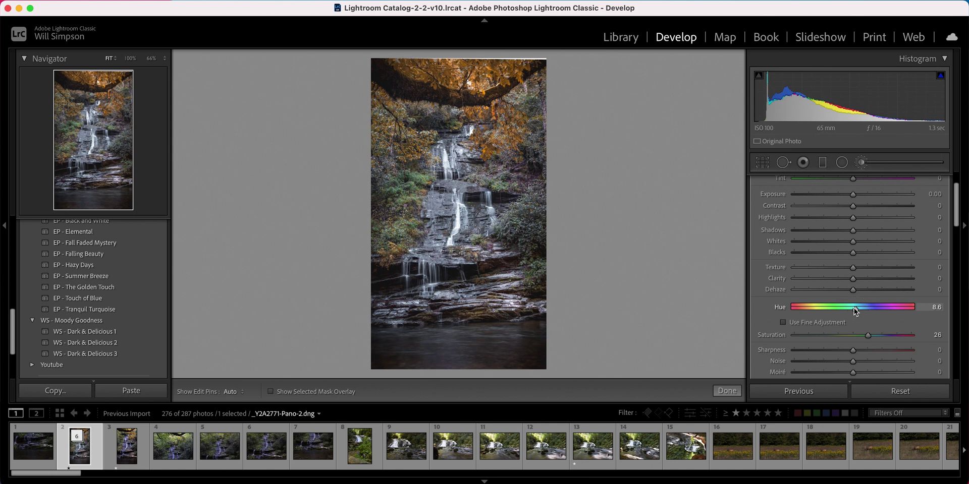
pyautogui.scroll(2, 856, 303)
pyautogui.moveTo(852, 223)
pyautogui.mouseDown()
pyautogui.moveTo(862, 224)
pyautogui.moveTo(818, 225)
pyautogui.moveTo(854, 225)
pyautogui.mouseUp()
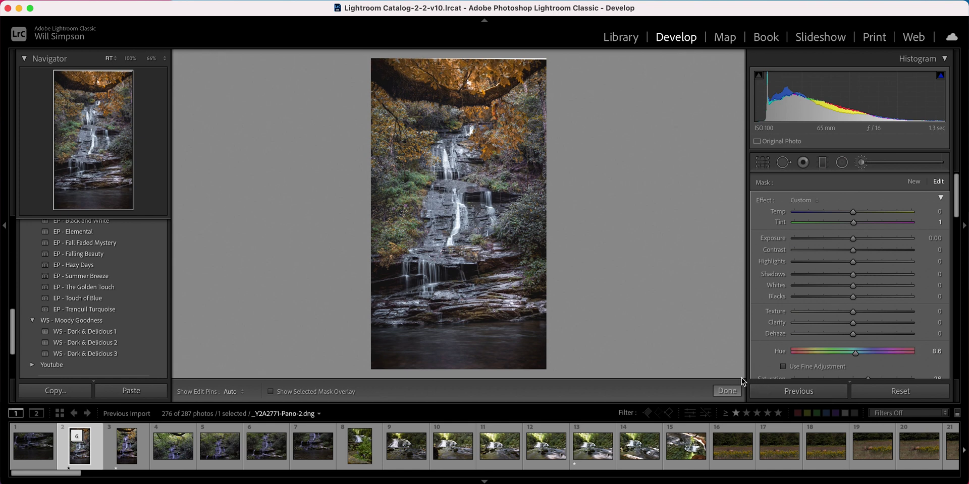
pyautogui.click(727, 391)
pyautogui.press('\\')
pyautogui.press('\\')
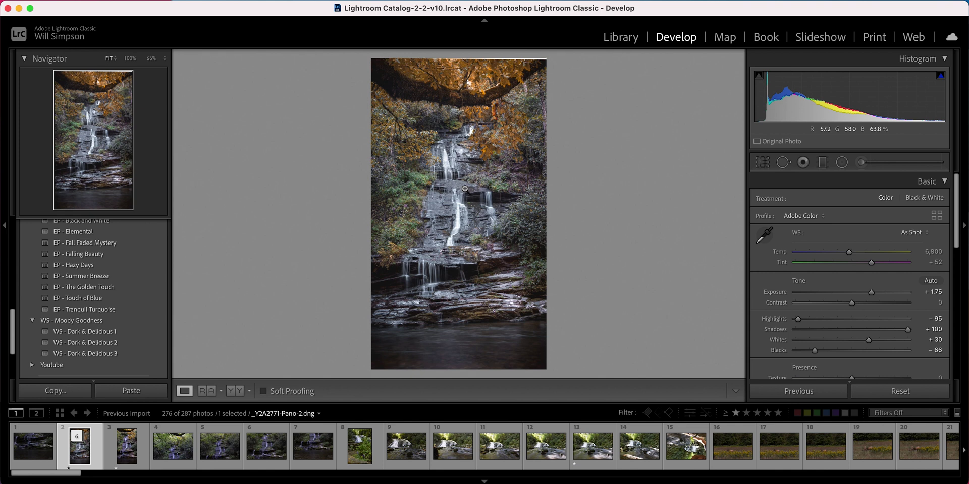
# Draw a graduated filter just outside the photo's right edge to cover the whole image, and set its exposure to -0.28.
pyautogui.click(822, 162)
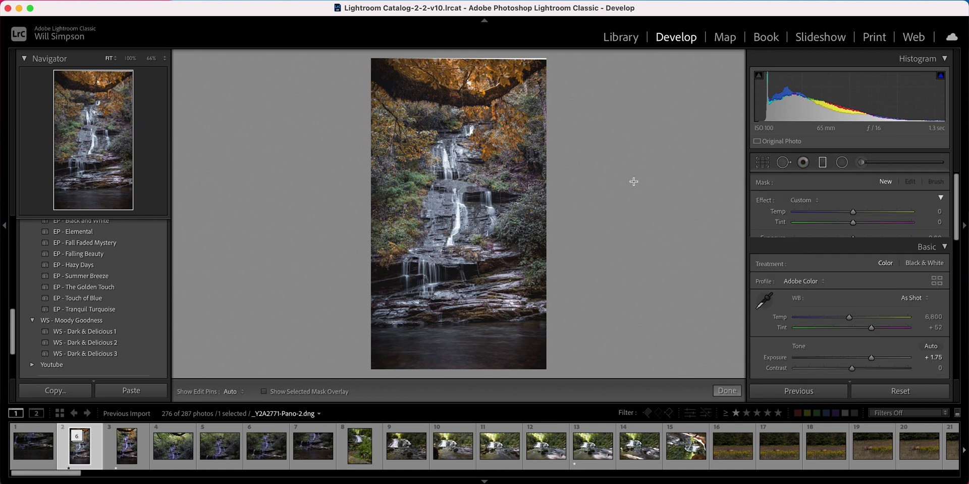
pyautogui.moveTo(570, 175); pyautogui.dragTo(593, 177)
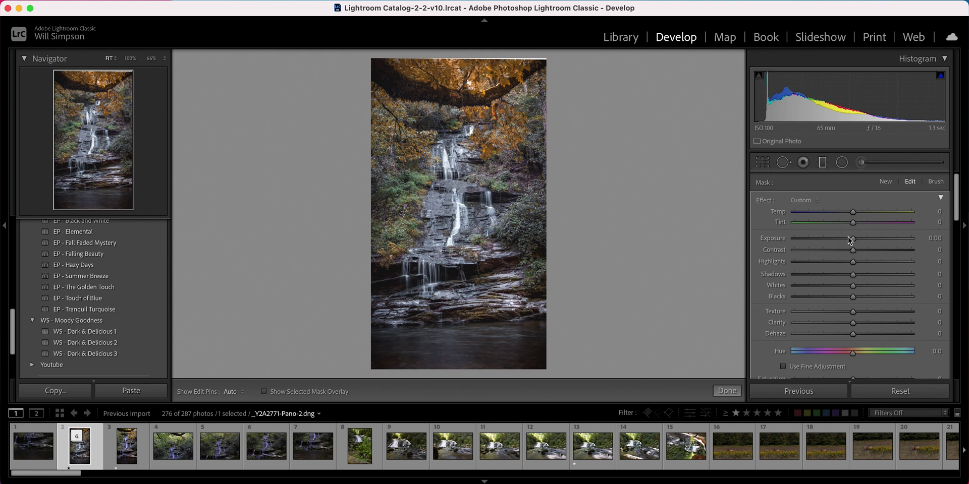
pyautogui.moveTo(850, 238); pyautogui.dragTo(849, 239)
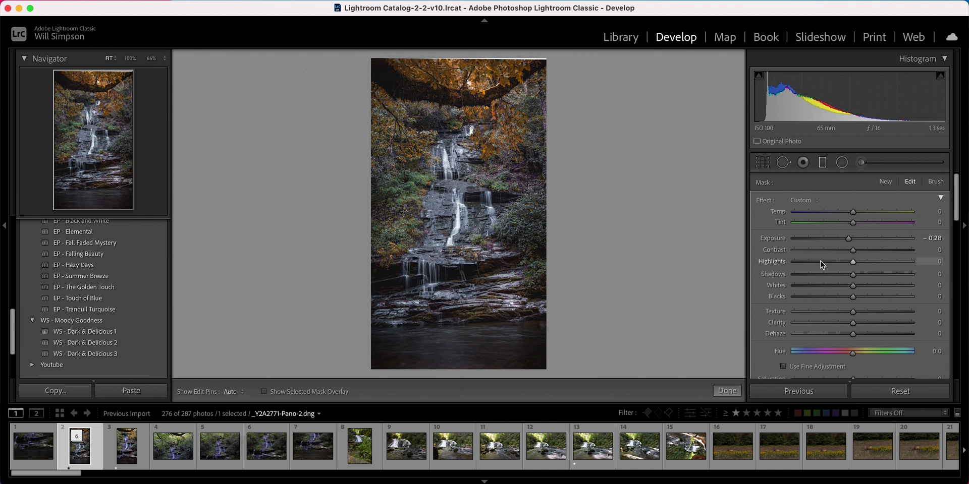
# Limit the darkening filter to the shadows with a luminance range mask of 0/30, checking it in the luminance mask view.
pyautogui.scroll(-3, 821, 262)
pyautogui.scroll(-5, 822, 263)
pyautogui.click(837, 249)
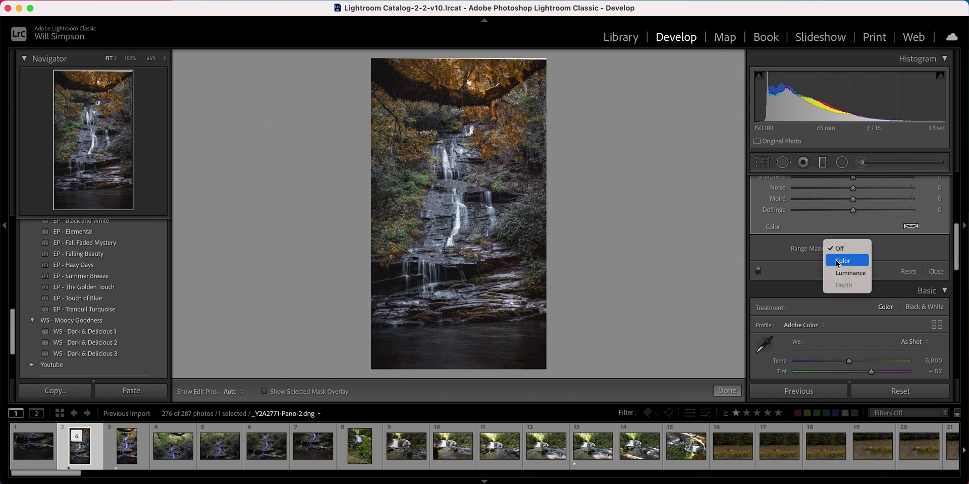
pyautogui.click(836, 270)
pyautogui.click(835, 266)
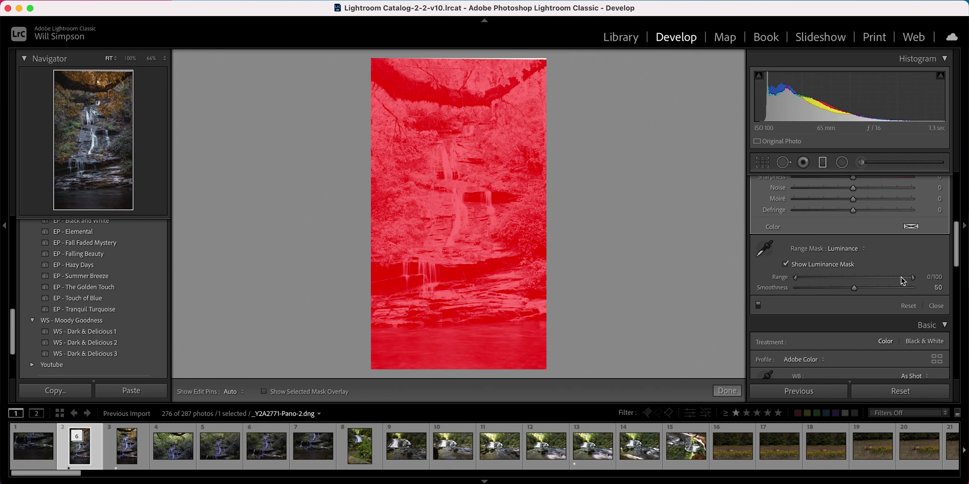
pyautogui.moveTo(914, 280); pyautogui.dragTo(832, 283)
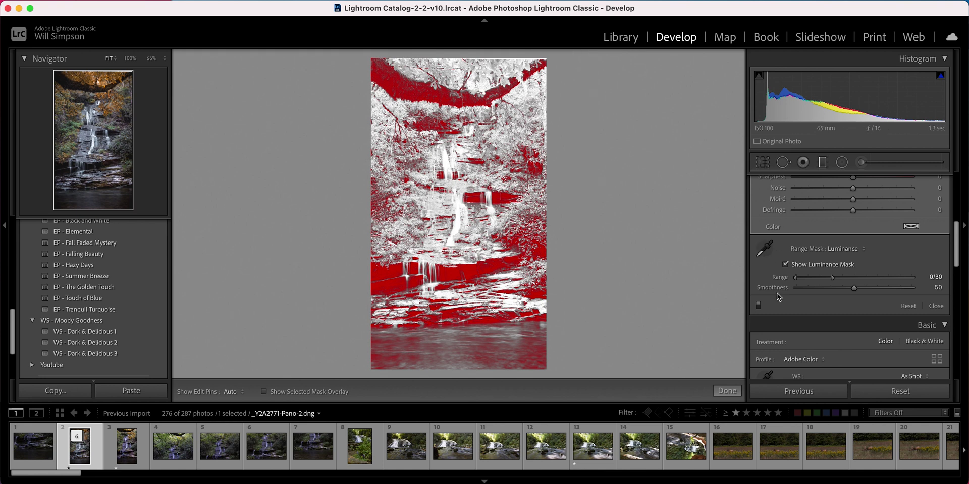
pyautogui.scroll(8, 776, 193)
pyautogui.scroll(-8, 774, 193)
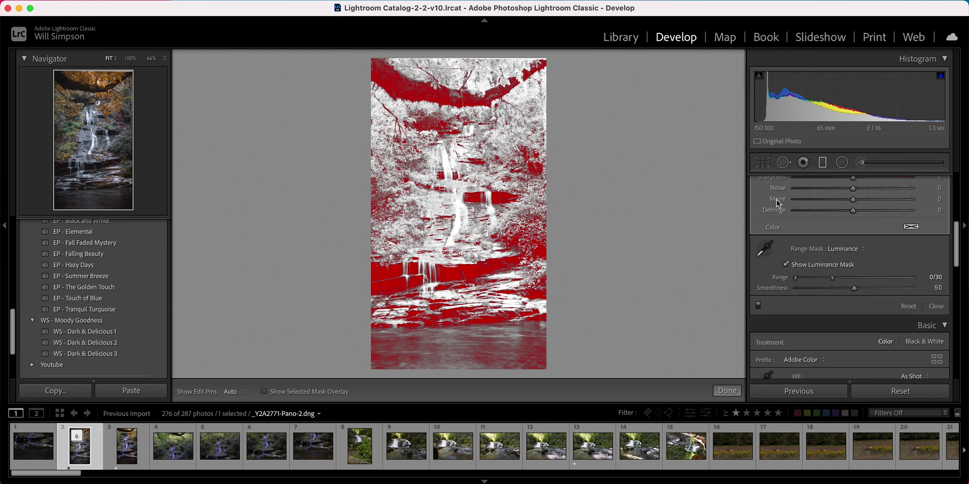
pyautogui.click(807, 268)
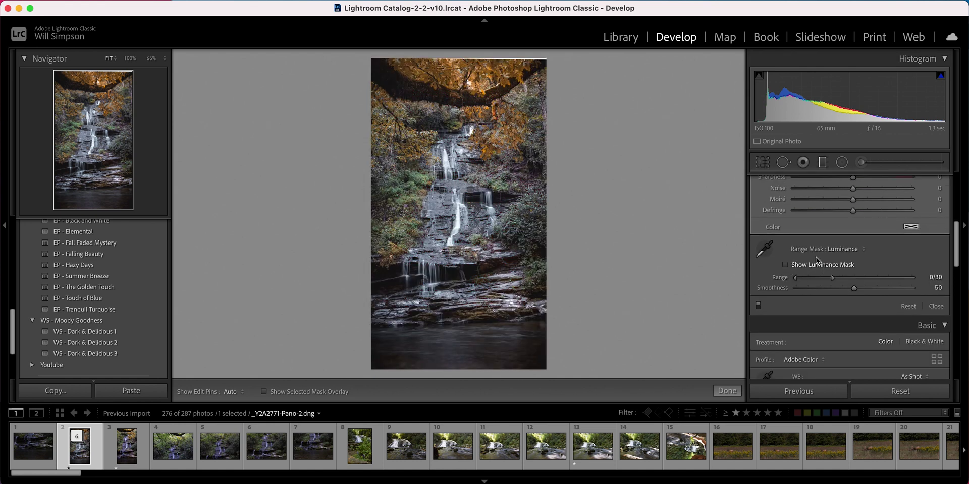
# Draw a new graduated filter outside the photo's left edge to cover the whole image, and set its exposure to 0.29.
pyautogui.scroll(8, 812, 252)
pyautogui.click(887, 181)
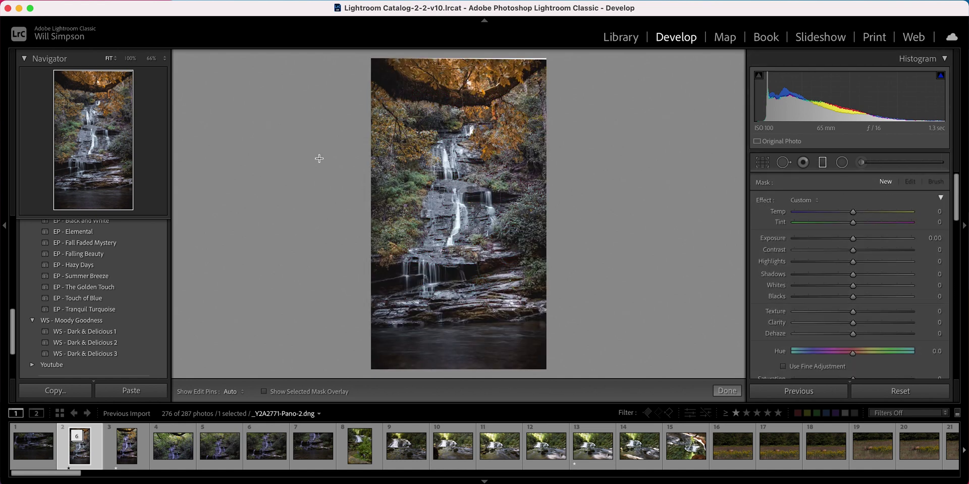
pyautogui.moveTo(335, 132); pyautogui.dragTo(317, 131)
pyautogui.scroll(-5, 785, 240)
pyautogui.scroll(5, 818, 207)
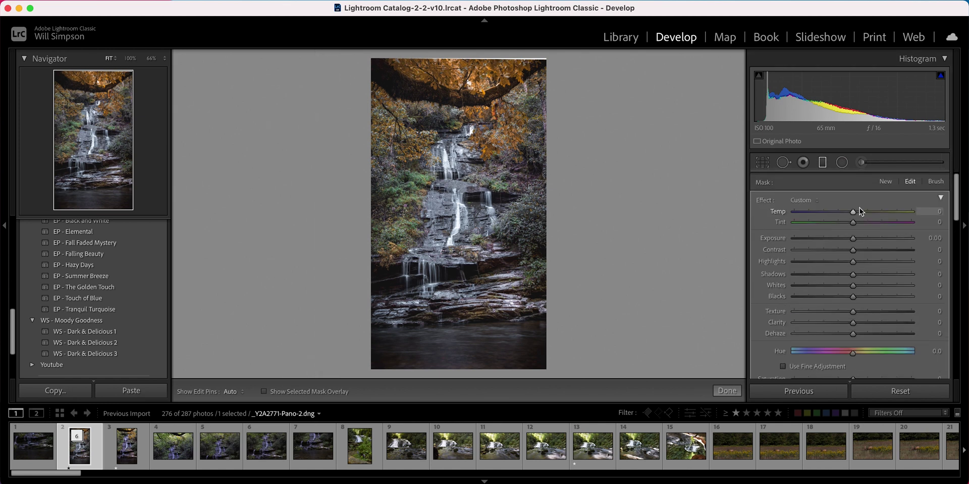
pyautogui.moveTo(852, 238); pyautogui.dragTo(858, 241)
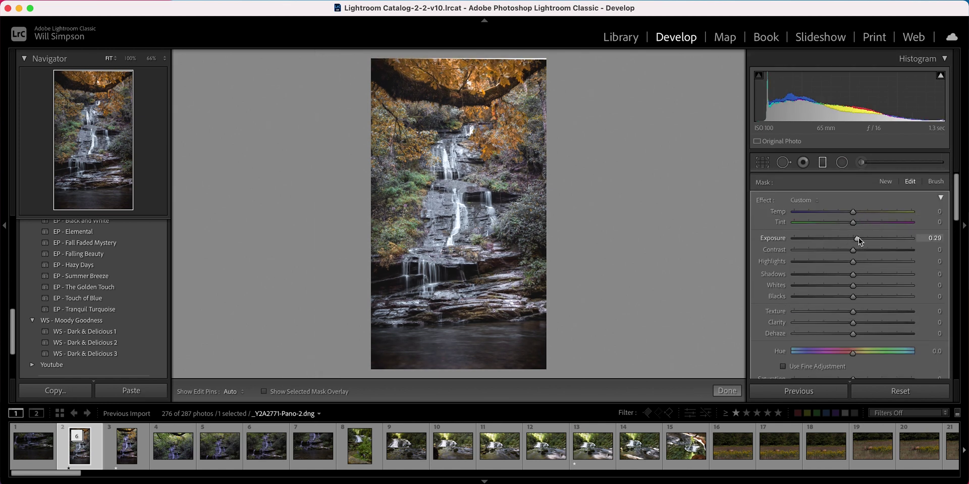
# Limit the brightening filter to the highlights with a luminance range mask of 70/100, checking it in the luminance mask view.
pyautogui.scroll(-5, 862, 262)
pyautogui.scroll(-1, 862, 263)
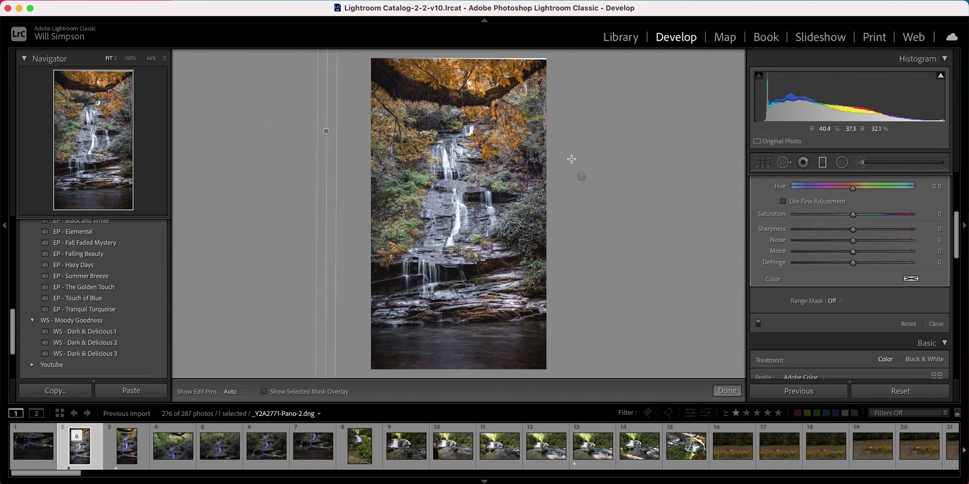
pyautogui.click(837, 302)
pyautogui.click(853, 322)
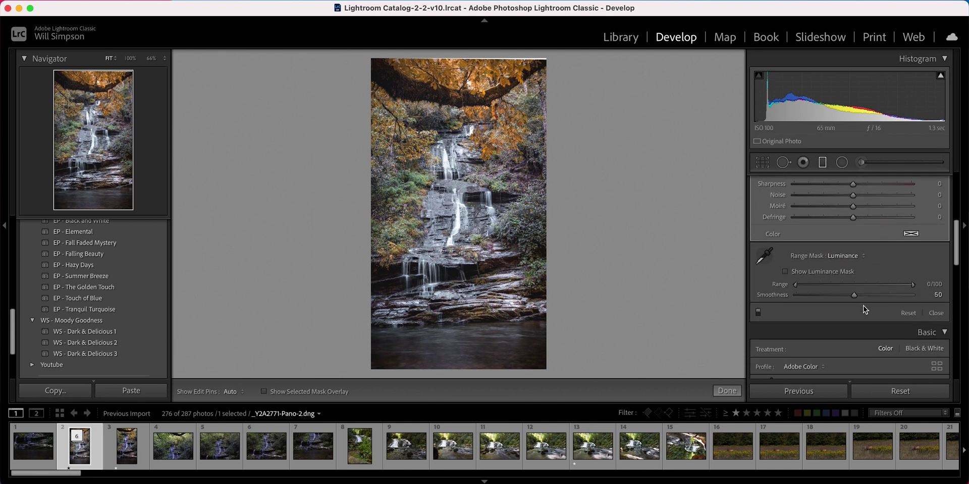
pyautogui.click(785, 271)
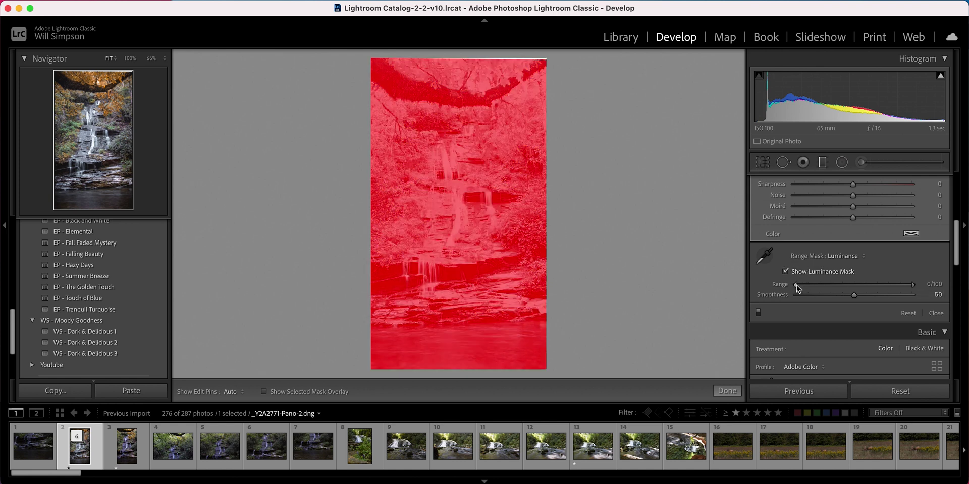
pyautogui.moveTo(796, 286); pyautogui.dragTo(876, 288)
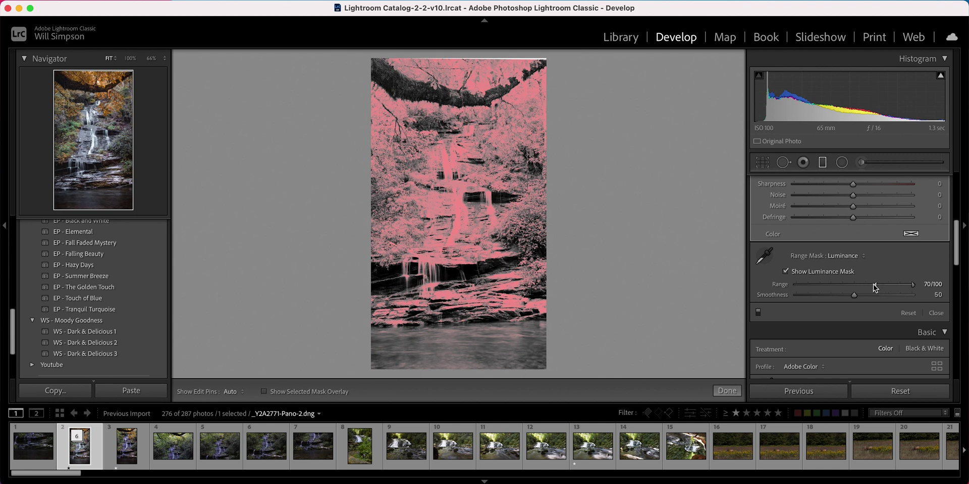
pyautogui.click(816, 276)
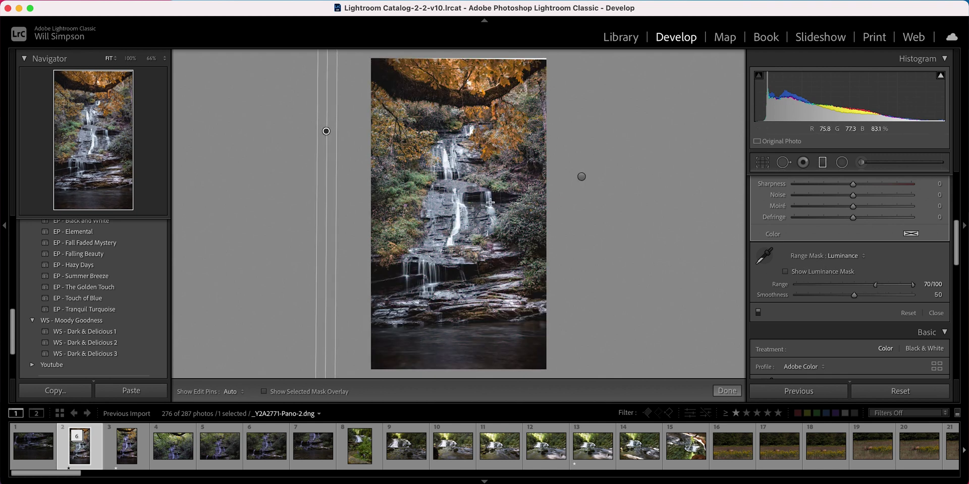
# Reduce the highlight filter's exposure to 0.11 and switch the graduated filters off and on to compare the effect.
pyautogui.scroll(8, 837, 239)
pyautogui.moveTo(857, 240); pyautogui.dragTo(855, 243)
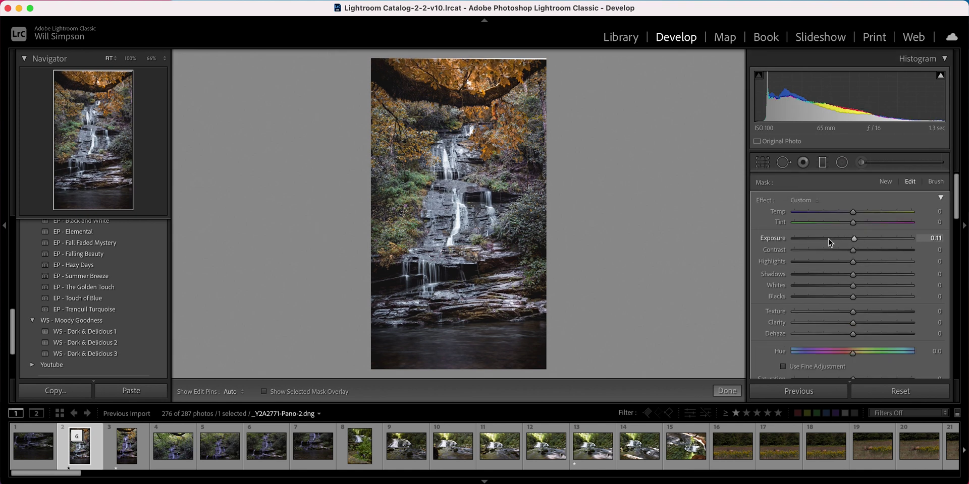
pyautogui.scroll(-8, 763, 241)
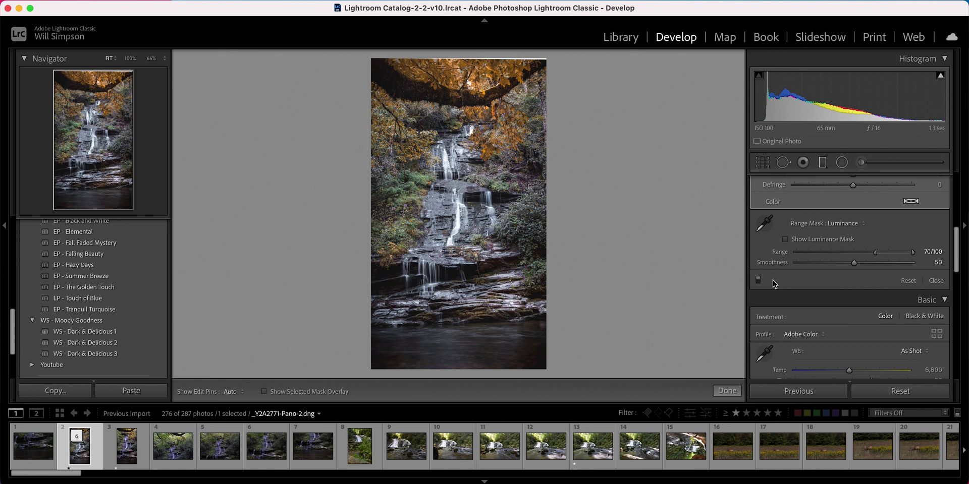
pyautogui.click(759, 281)
pyautogui.click(759, 283)
pyautogui.click(759, 282)
pyautogui.click(758, 280)
pyautogui.click(759, 280)
pyautogui.scroll(10, 799, 287)
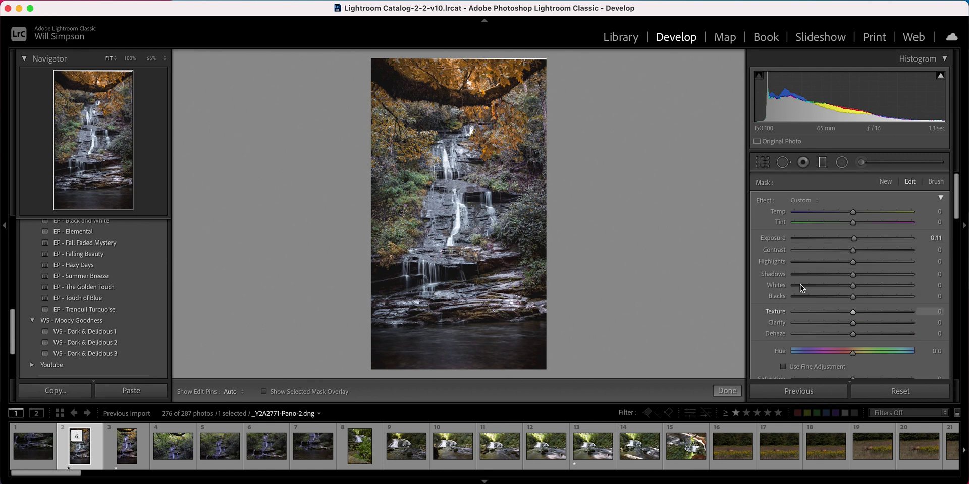
# Finish editing the graduated filters and return to the basic tone adjustments.
pyautogui.click(736, 391)
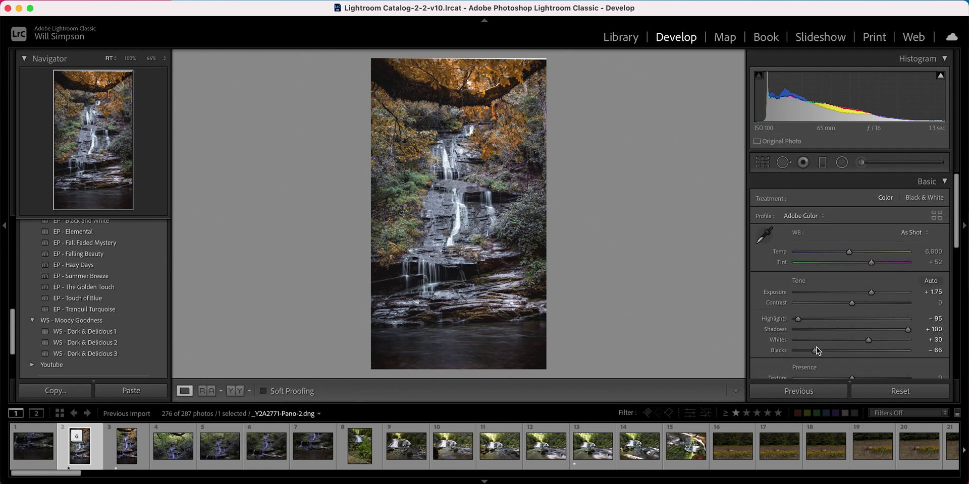
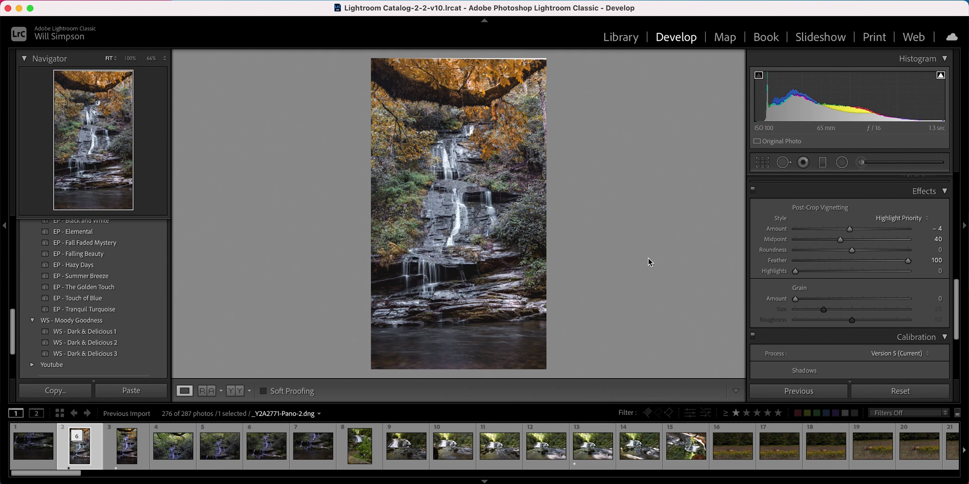
pyautogui.scroll(1, 852, 293)
pyautogui.scroll(10, 853, 296)
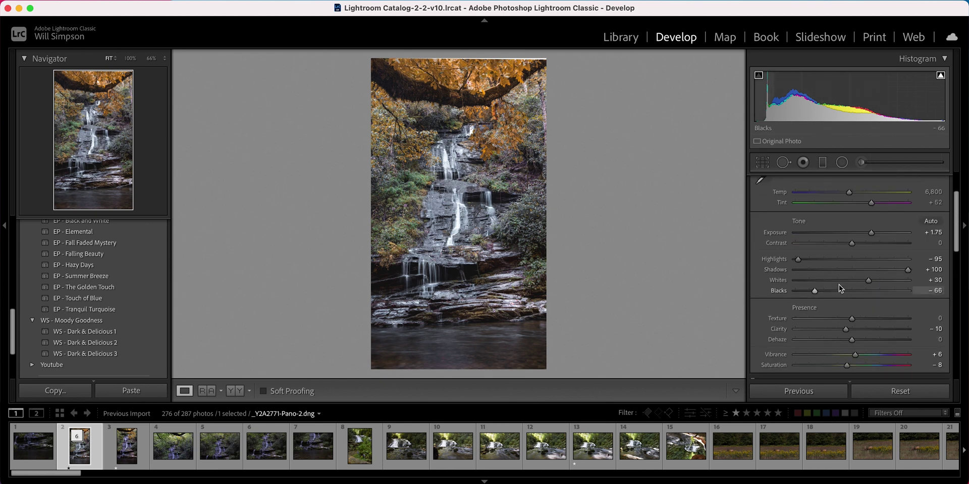
# Try the whites at +100, switching the clipping warnings off and on to check for blown highlights, and undo the whites change.
pyautogui.moveTo(874, 284); pyautogui.dragTo(948, 277)
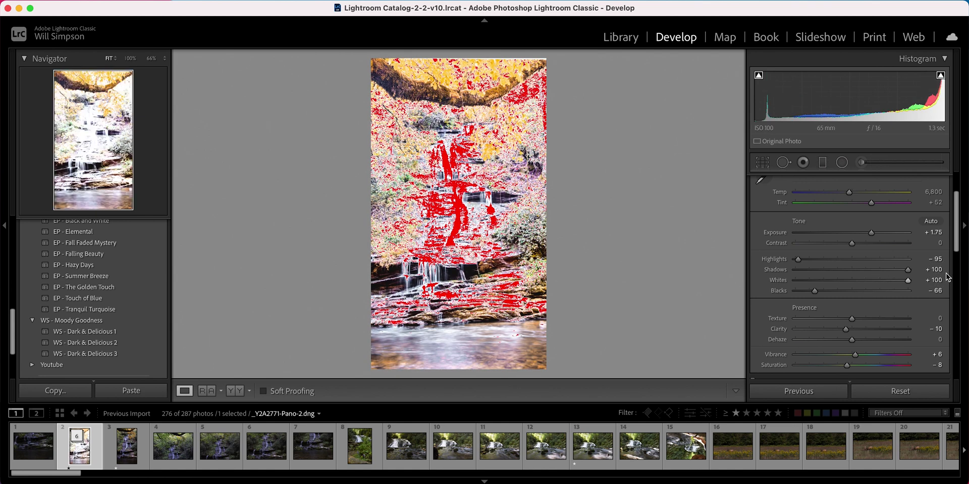
pyautogui.press('j')
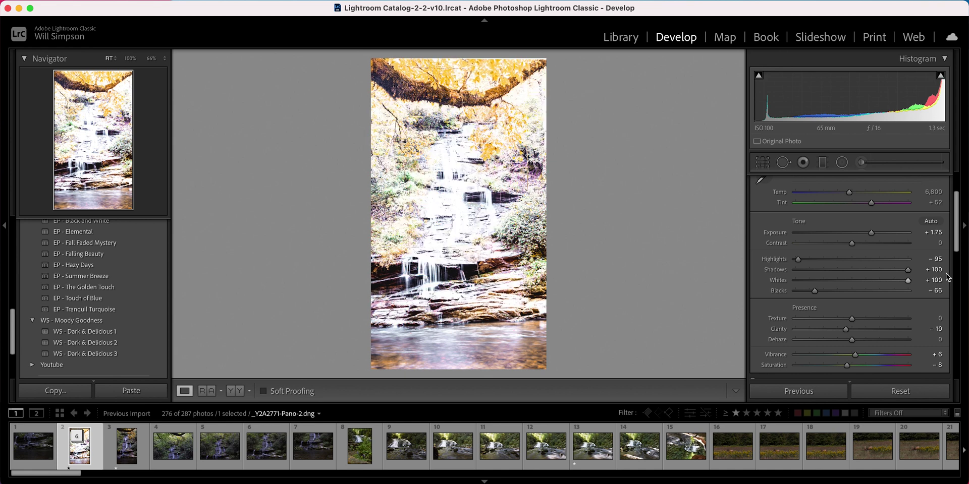
pyautogui.press('j')
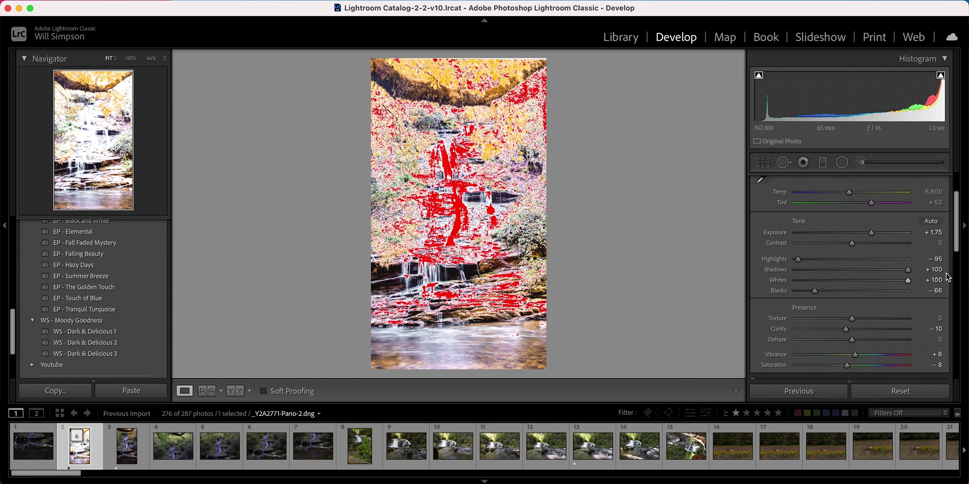
pyautogui.press('super+z')
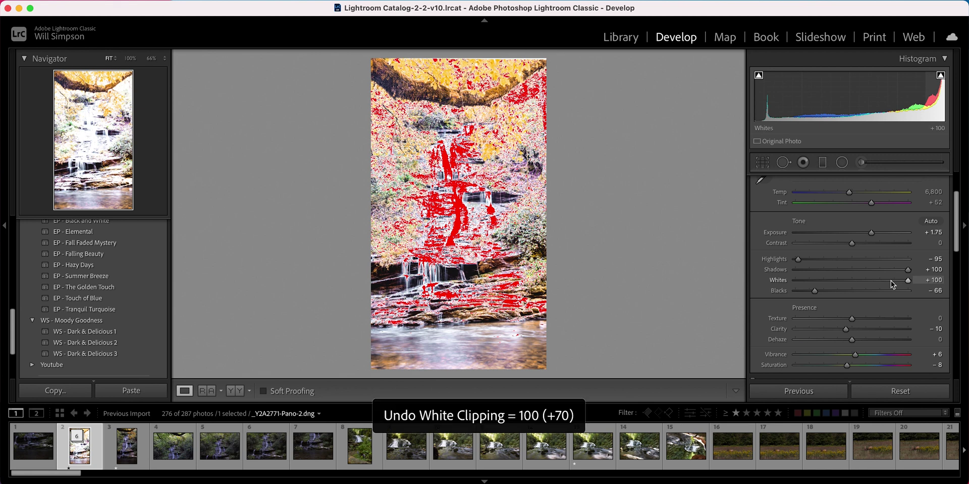
# Test shadow clipping by trying blacks at -100, whites at -100, shadows at -100 and exposure at -5.00.
pyautogui.moveTo(814, 291); pyautogui.dragTo(731, 280)
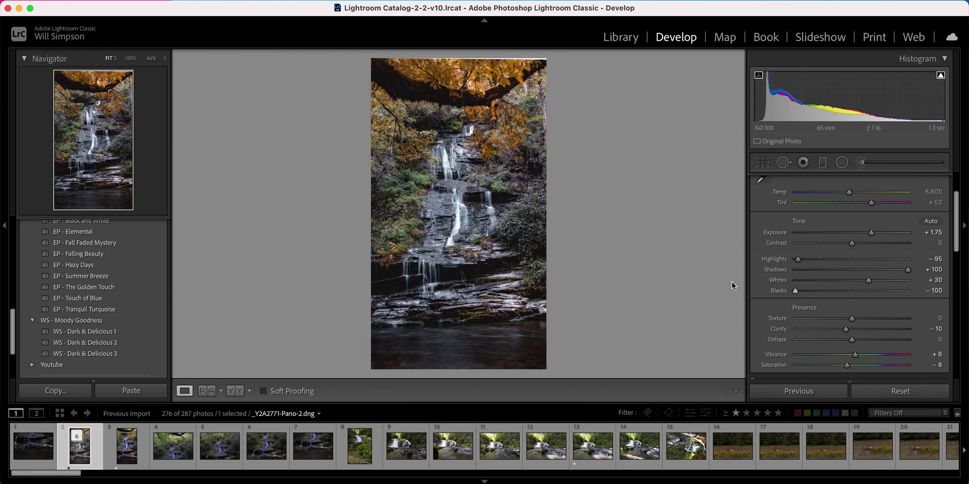
pyautogui.moveTo(867, 281); pyautogui.dragTo(785, 279)
pyautogui.press('super+z')
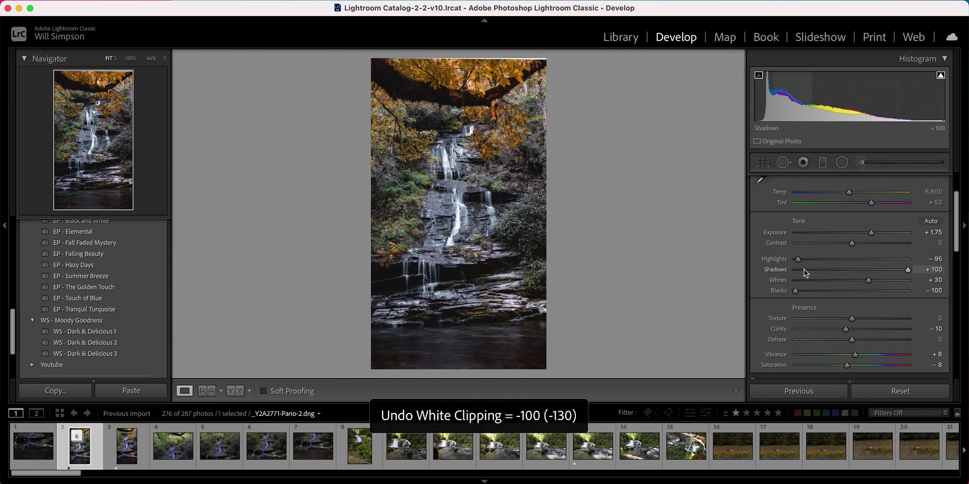
pyautogui.moveTo(884, 270); pyautogui.dragTo(743, 279)
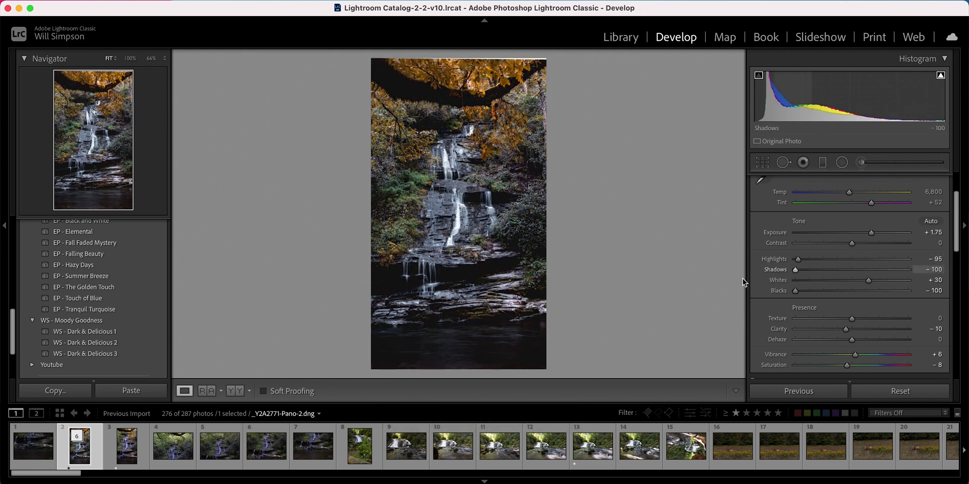
pyautogui.press('super+z')
pyautogui.click(809, 233)
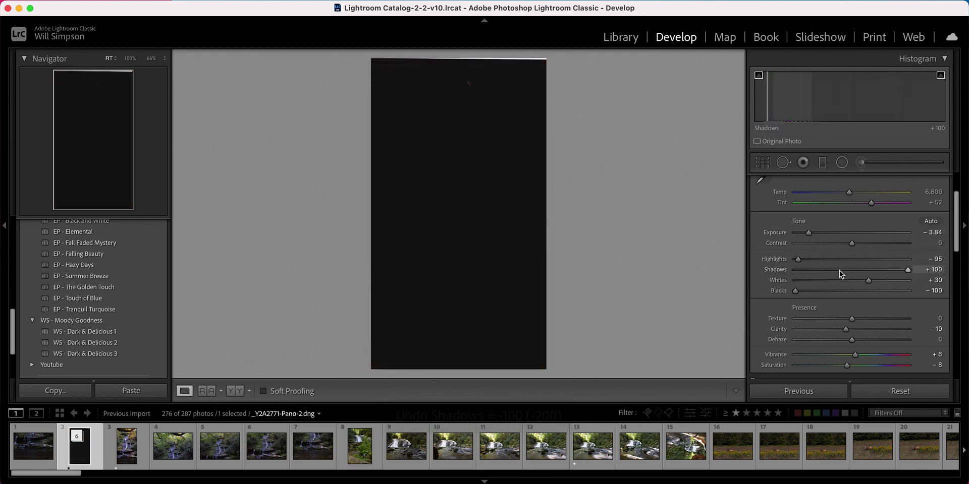
pyautogui.moveTo(807, 235); pyautogui.dragTo(787, 237)
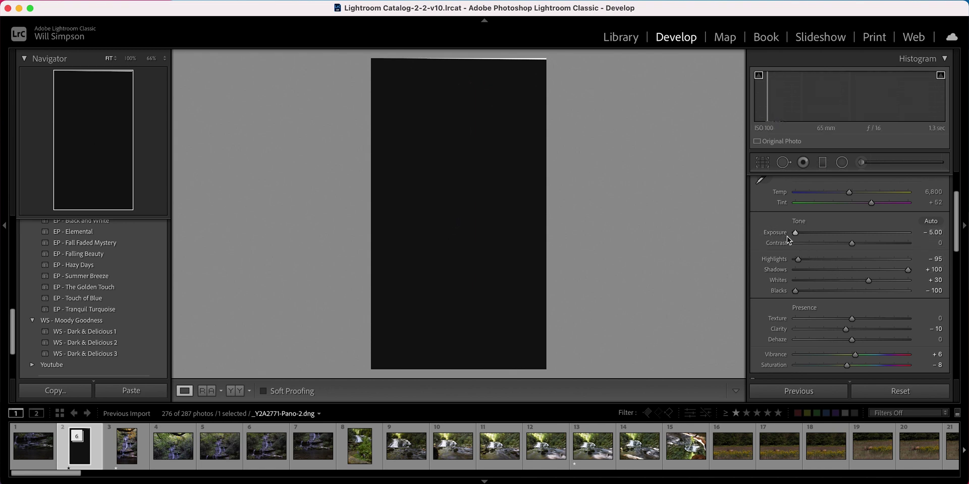
# Undo the clipping test changes to the exposure, blacks and whites.
pyautogui.press('super+z')
pyautogui.press('super+z')
pyautogui.press('super+z')
pyautogui.press('super+z')
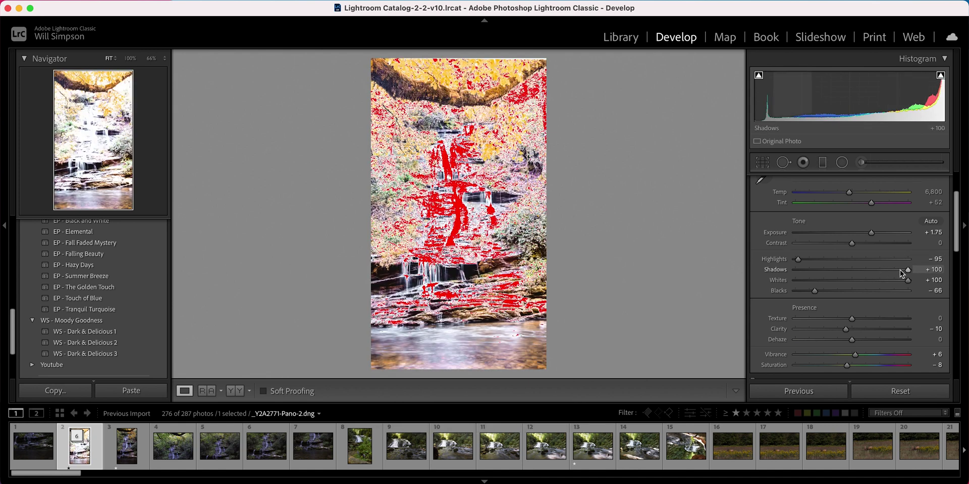
pyautogui.press('super+z')
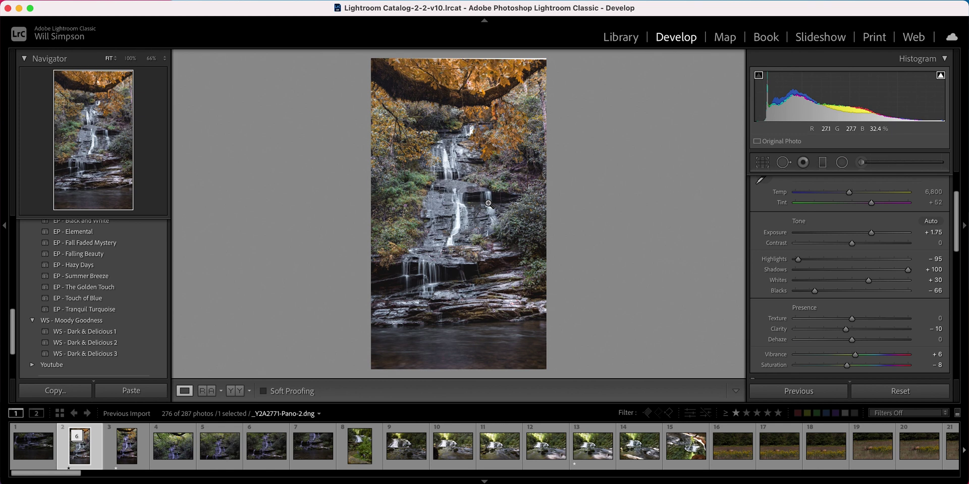
# Preview the photo full screen, and set saturation to +9, highlights to -100 and contrast to +5.
pyautogui.press('f')
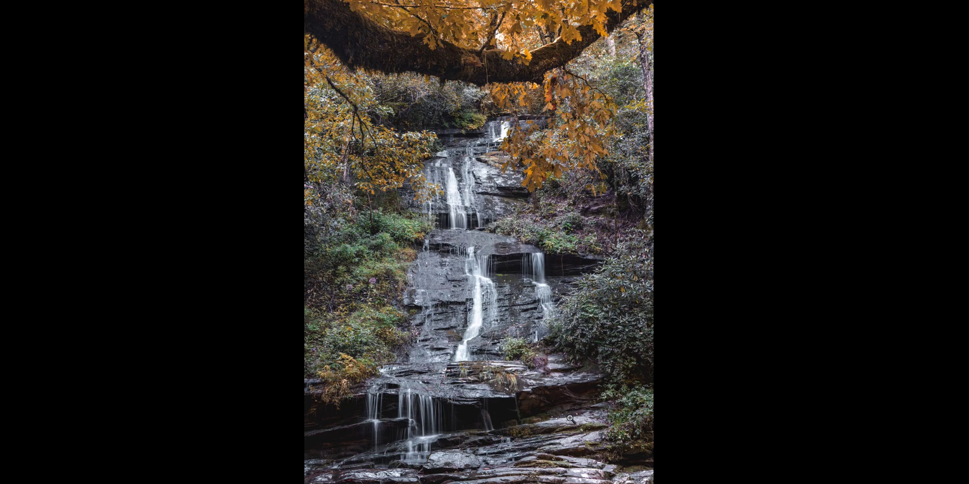
pyautogui.press('f')
pyautogui.scroll(-2, 807, 308)
pyautogui.moveTo(849, 340); pyautogui.dragTo(860, 341)
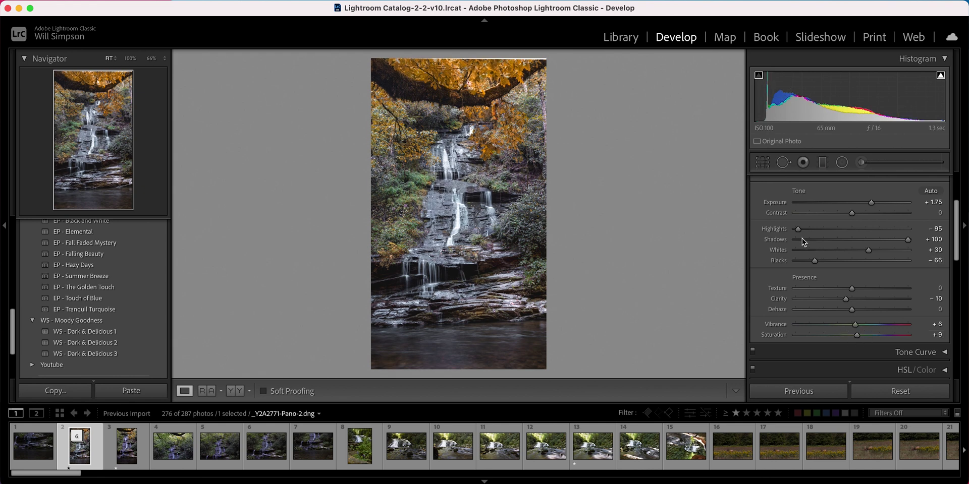
pyautogui.moveTo(798, 230); pyautogui.dragTo(772, 232)
pyautogui.moveTo(859, 217); pyautogui.dragTo(855, 217)
# Inspect the white strip along the photo's top edge and adjust the 16 x 9 crop to exclude it.
pyautogui.click(510, 60)
pyautogui.moveTo(510, 60); pyautogui.dragTo(513, 214)
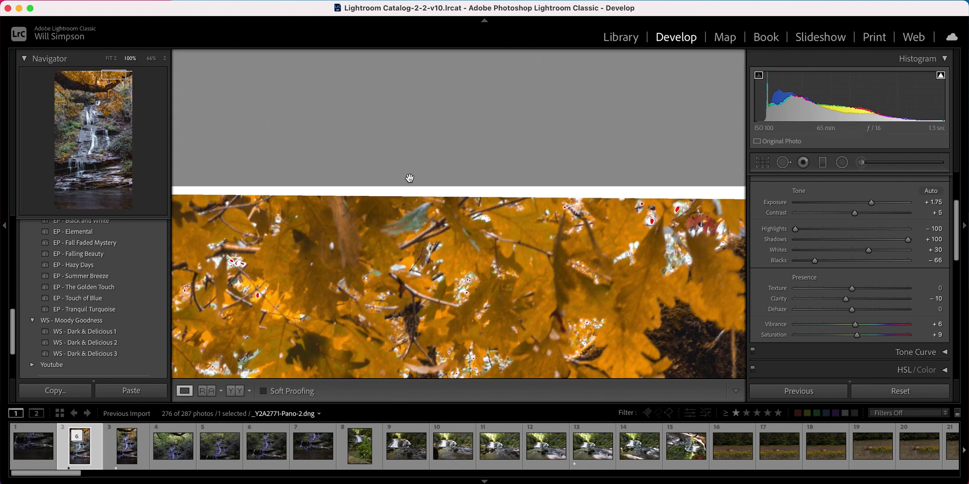
pyautogui.click(475, 205)
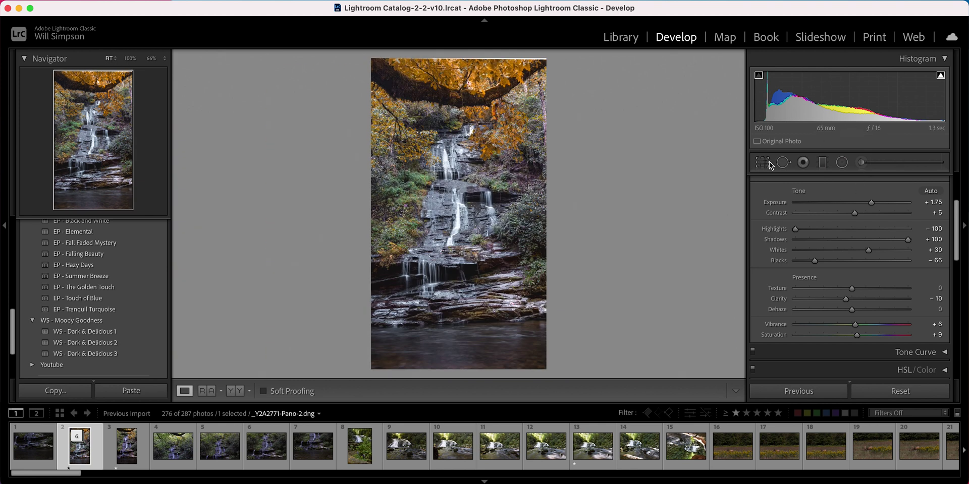
pyautogui.press('r')
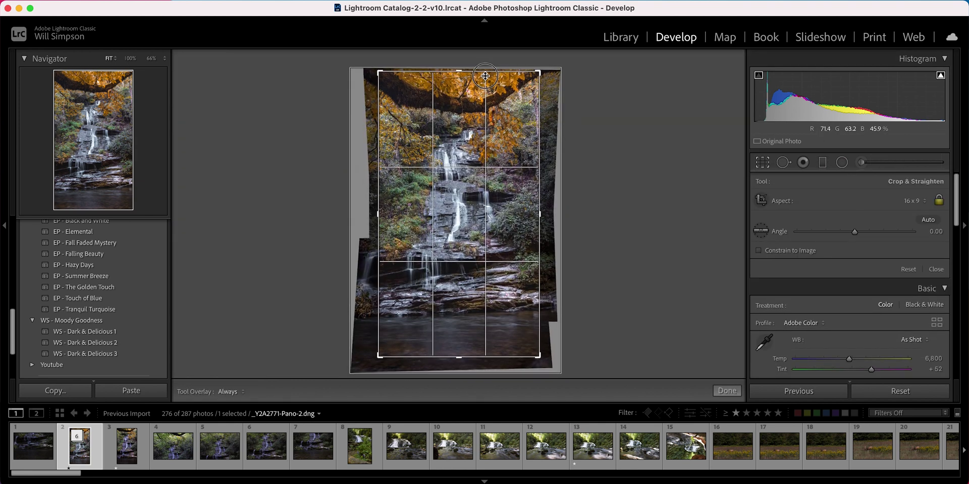
pyautogui.press('r')
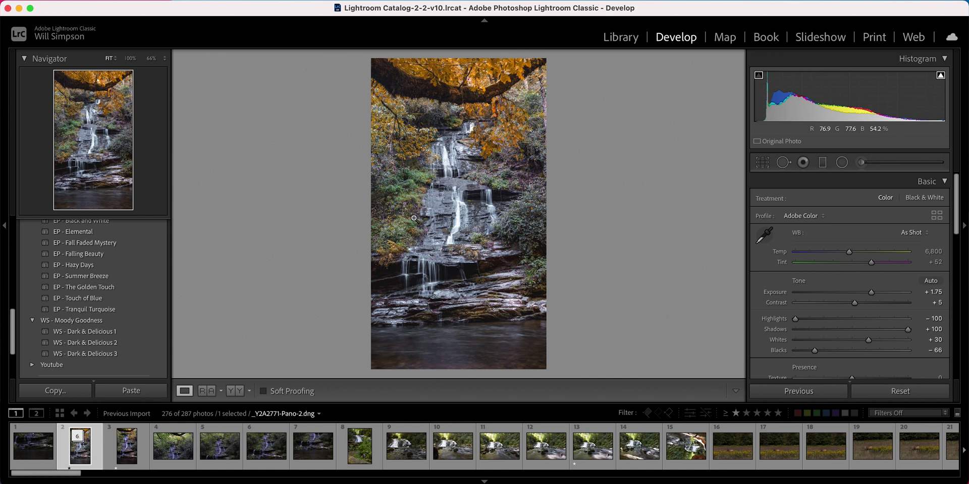
# Start a new adjustment brush with the mask overlay shown and paint over the large branch and leaves across the photo's top.
pyautogui.press('k')
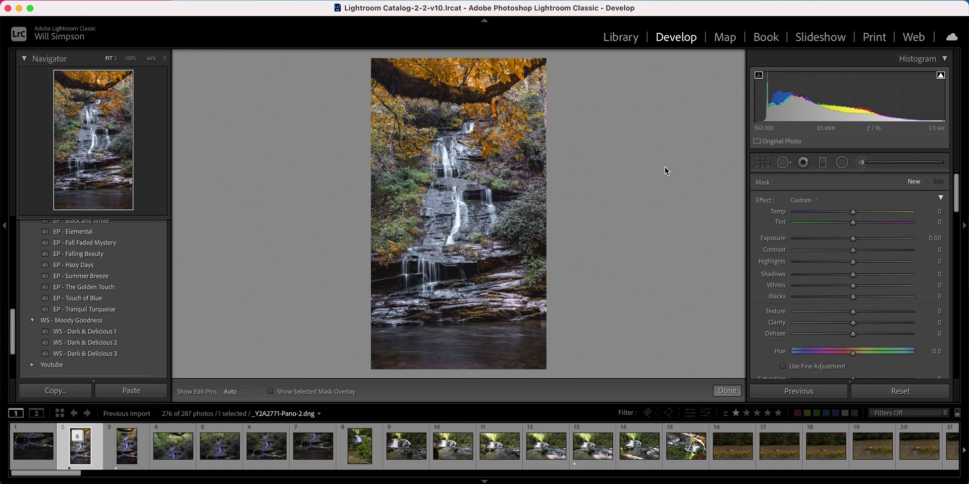
pyautogui.scroll(-4, 891, 285)
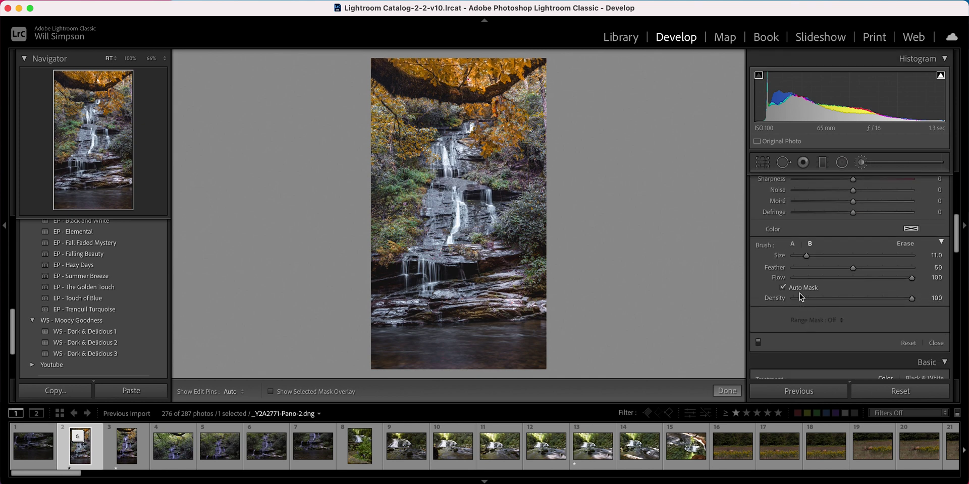
pyautogui.scroll(5, 808, 293)
pyautogui.press('o')
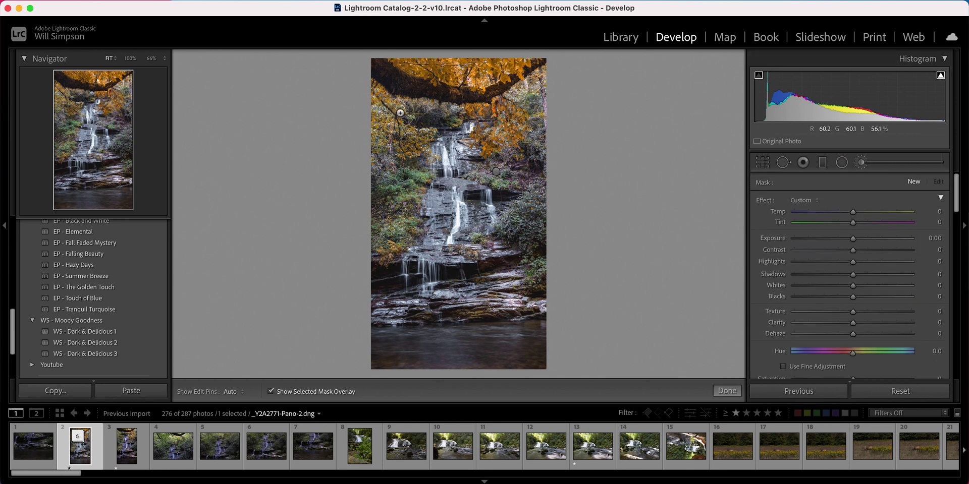
pyautogui.click(422, 89)
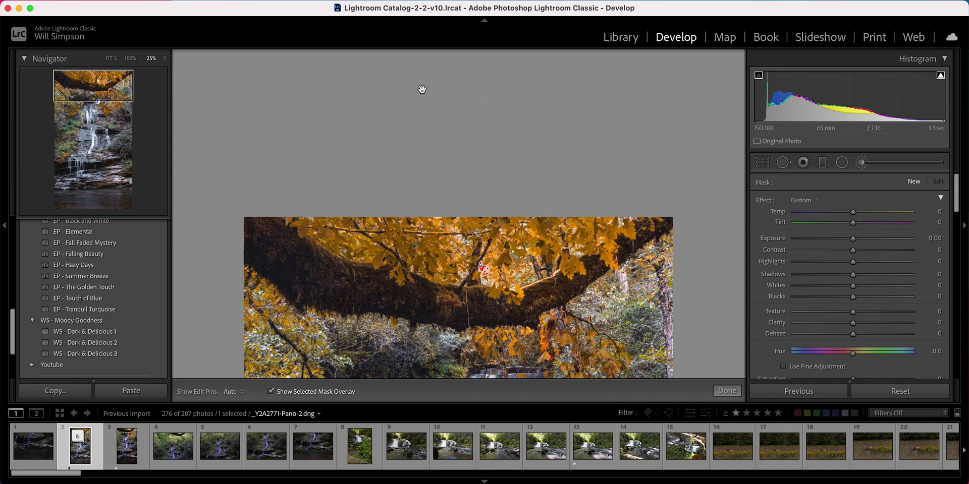
pyautogui.press('h')
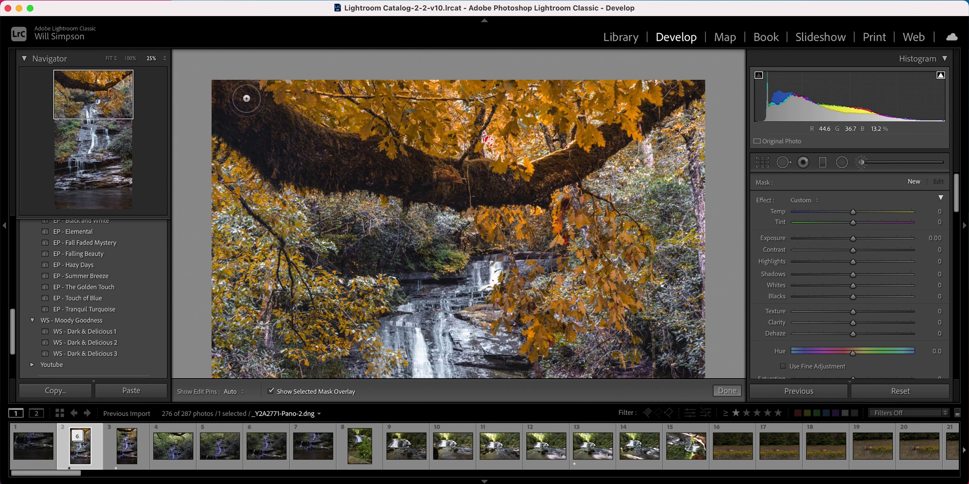
pyautogui.moveTo(245, 103)
pyautogui.mouseDown()
pyautogui.moveTo(246, 128)
pyautogui.moveTo(217, 96)
pyautogui.moveTo(302, 151)
pyautogui.moveTo(430, 172)
pyautogui.moveTo(504, 172)
pyautogui.moveTo(605, 151)
pyautogui.moveTo(677, 91)
pyautogui.moveTo(439, 83)
pyautogui.moveTo(293, 96)
pyautogui.moveTo(249, 66)
pyautogui.moveTo(437, 129)
pyautogui.moveTo(581, 118)
pyautogui.moveTo(601, 162)
pyautogui.moveTo(637, 103)
pyautogui.mouseUp()
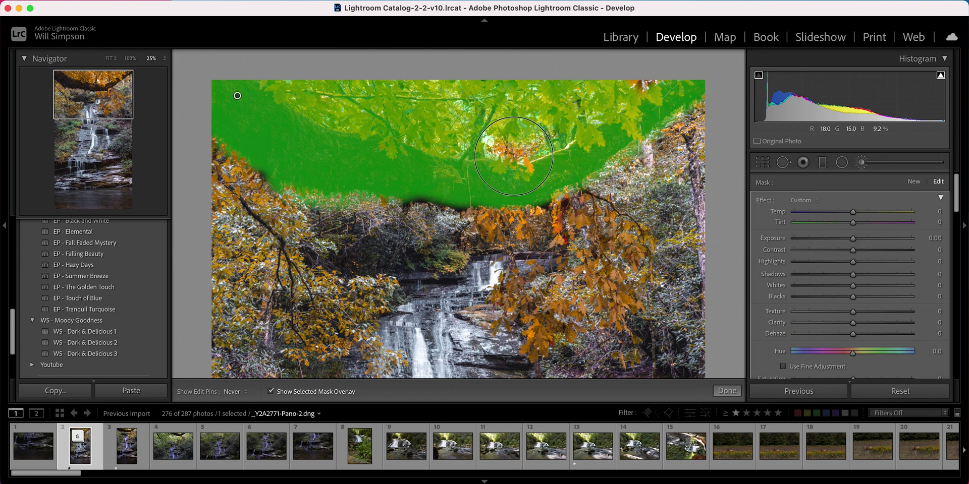
# Extend the brush mask over the orange leaves hanging below the branch on both sides of the waterfall.
pyautogui.scroll(-3, 238, 95)
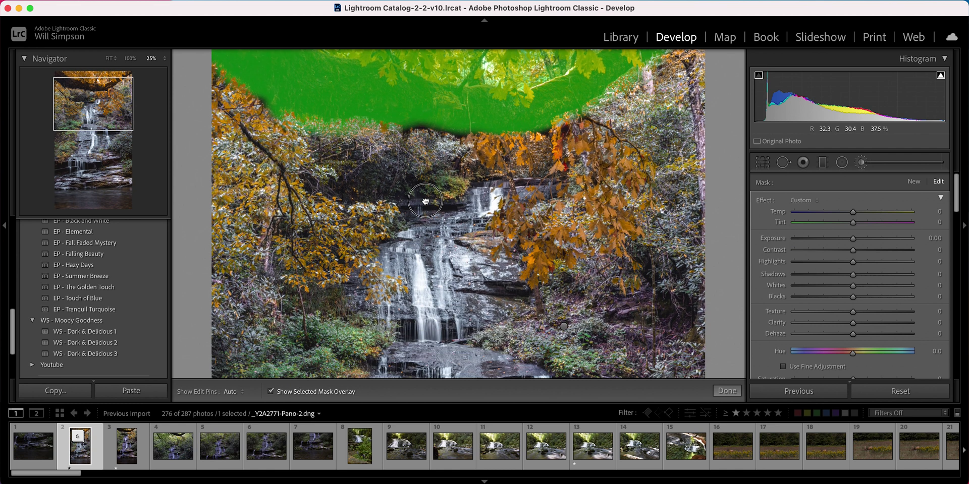
pyautogui.moveTo(212, 94)
pyautogui.mouseDown()
pyautogui.moveTo(224, 121)
pyautogui.moveTo(252, 119)
pyautogui.moveTo(288, 171)
pyautogui.mouseUp()
pyautogui.moveTo(459, 137)
pyautogui.mouseDown()
pyautogui.moveTo(486, 147)
pyautogui.moveTo(519, 143)
pyautogui.moveTo(399, 92)
pyautogui.moveTo(458, 117)
pyautogui.moveTo(558, 122)
pyautogui.moveTo(565, 138)
pyautogui.moveTo(616, 129)
pyautogui.moveTo(641, 191)
pyautogui.moveTo(624, 166)
pyautogui.moveTo(592, 171)
pyautogui.moveTo(590, 211)
pyautogui.moveTo(599, 234)
pyautogui.moveTo(630, 235)
pyautogui.moveTo(623, 261)
pyautogui.moveTo(603, 196)
pyautogui.moveTo(505, 246)
pyautogui.moveTo(528, 224)
pyautogui.moveTo(517, 201)
pyautogui.moveTo(542, 263)
pyautogui.moveTo(579, 248)
pyautogui.moveTo(564, 215)
pyautogui.moveTo(559, 137)
pyautogui.moveTo(580, 132)
pyautogui.mouseUp()
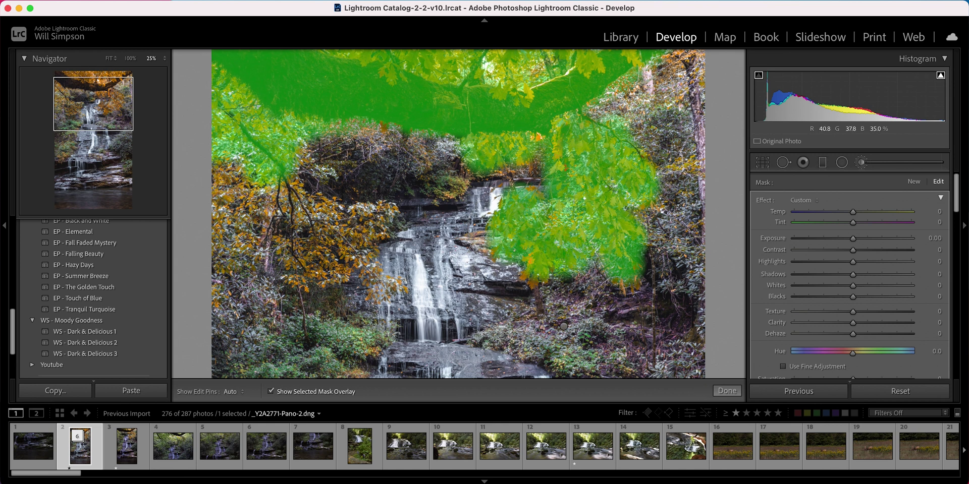
# Erase the brush mask from the non-leaf gaps and edges around the hanging foliage and between the leaves above the branch.
pyautogui.press('alt')
pyautogui.press('h')
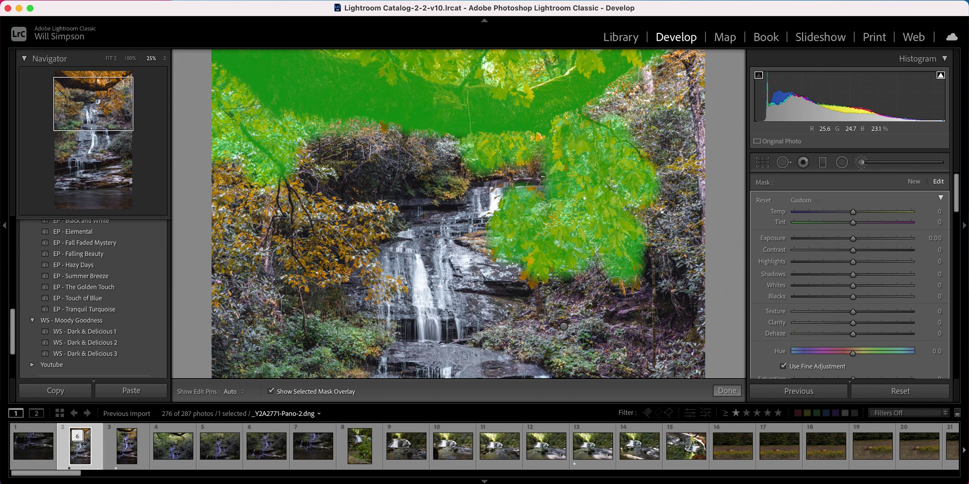
pyautogui.moveTo(548, 183)
pyautogui.mouseDown()
pyautogui.moveTo(534, 149)
pyautogui.moveTo(460, 166)
pyautogui.moveTo(469, 169)
pyautogui.mouseUp()
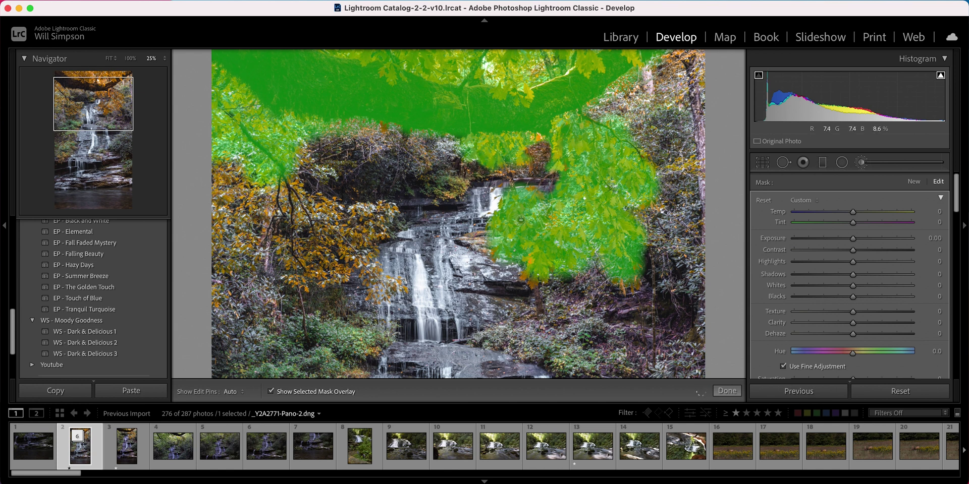
pyautogui.moveTo(562, 279)
pyautogui.mouseDown()
pyautogui.moveTo(592, 270)
pyautogui.moveTo(593, 259)
pyautogui.moveTo(582, 270)
pyautogui.moveTo(624, 270)
pyautogui.moveTo(651, 235)
pyautogui.moveTo(641, 220)
pyautogui.moveTo(654, 217)
pyautogui.moveTo(659, 181)
pyautogui.mouseUp()
pyautogui.moveTo(610, 109)
pyautogui.mouseDown()
pyautogui.moveTo(633, 137)
pyautogui.moveTo(619, 122)
pyautogui.mouseUp()
pyautogui.moveTo(528, 205)
pyautogui.mouseDown()
pyautogui.moveTo(539, 212)
pyautogui.moveTo(537, 202)
pyautogui.moveTo(555, 201)
pyautogui.moveTo(568, 218)
pyautogui.moveTo(572, 199)
pyautogui.mouseUp()
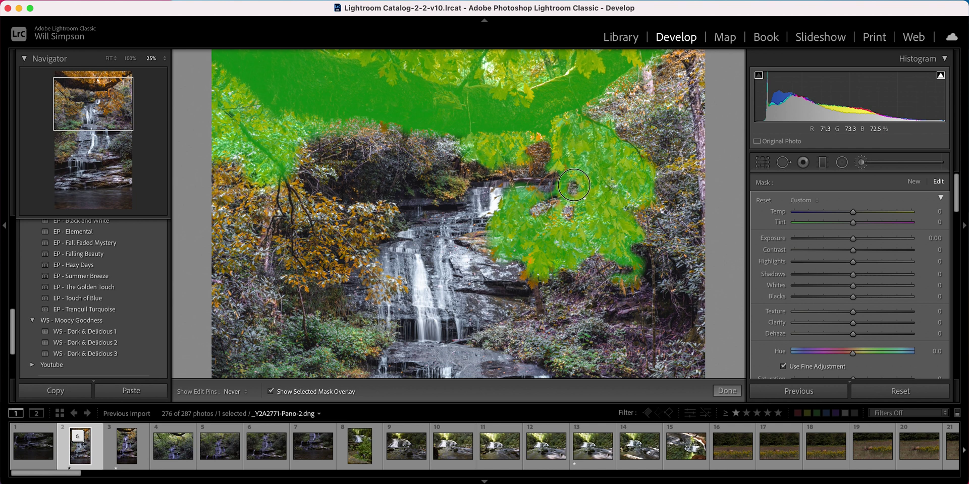
pyautogui.click(579, 166)
pyautogui.moveTo(245, 153)
pyautogui.mouseDown()
pyautogui.moveTo(226, 144)
pyautogui.moveTo(242, 143)
pyautogui.moveTo(253, 156)
pyautogui.moveTo(237, 154)
pyautogui.moveTo(309, 139)
pyautogui.moveTo(306, 130)
pyautogui.moveTo(398, 131)
pyautogui.moveTo(331, 134)
pyautogui.mouseUp()
pyautogui.scroll(3, 331, 133)
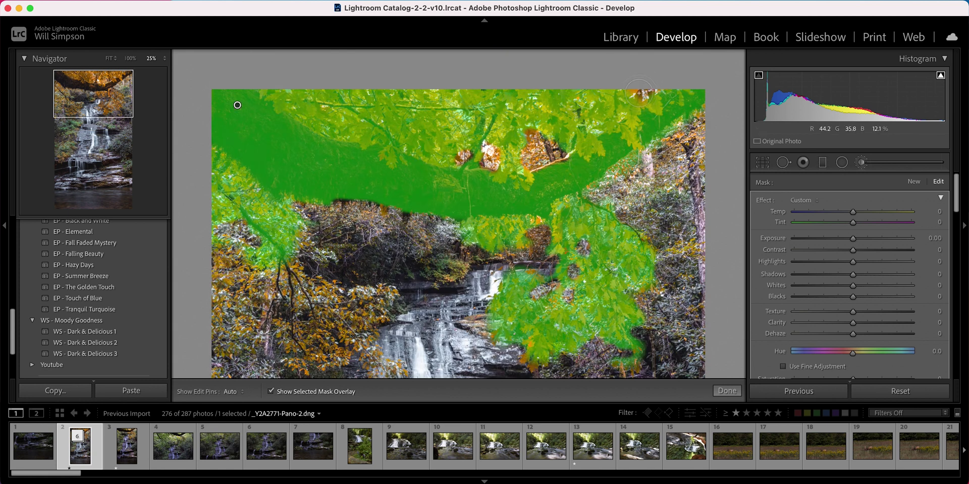
# Hide the overlay of the painted foliage mask and check the photo without it.
pyautogui.press('super+minus')
pyautogui.press('super+minus')
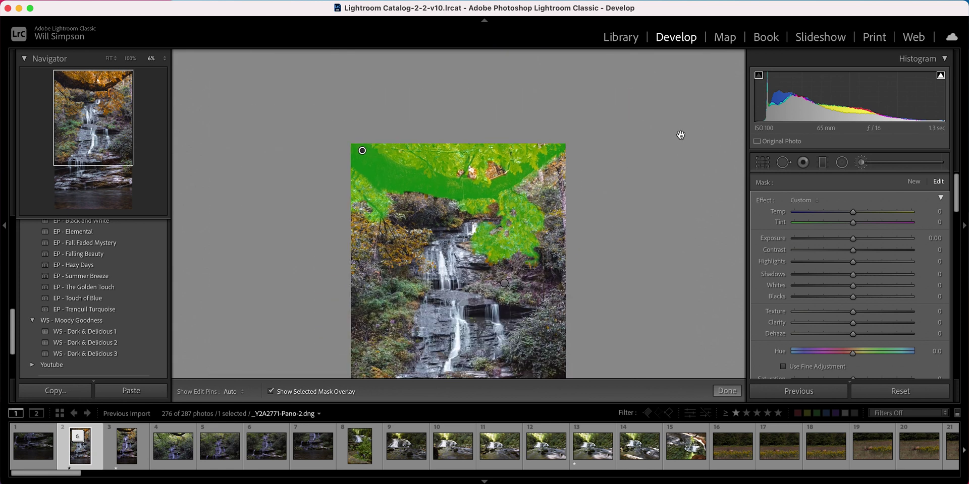
pyautogui.press('o')
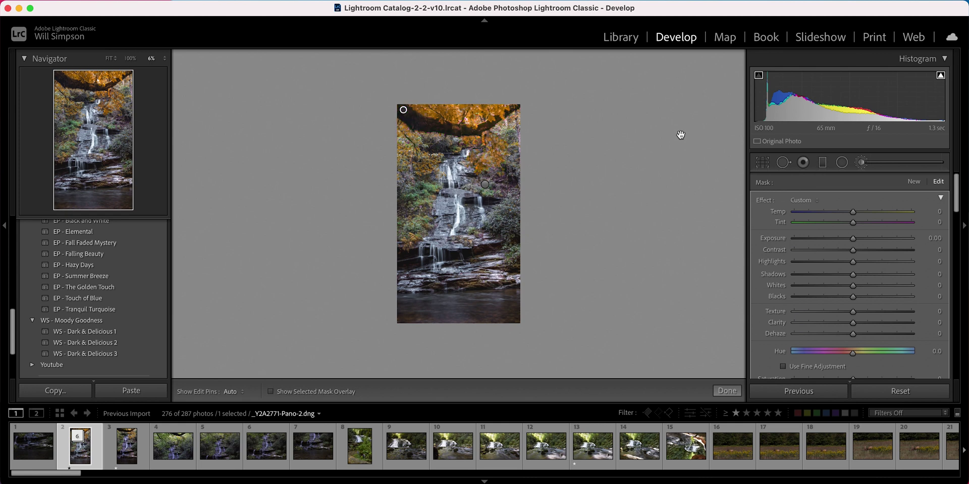
pyautogui.press('super+equal')
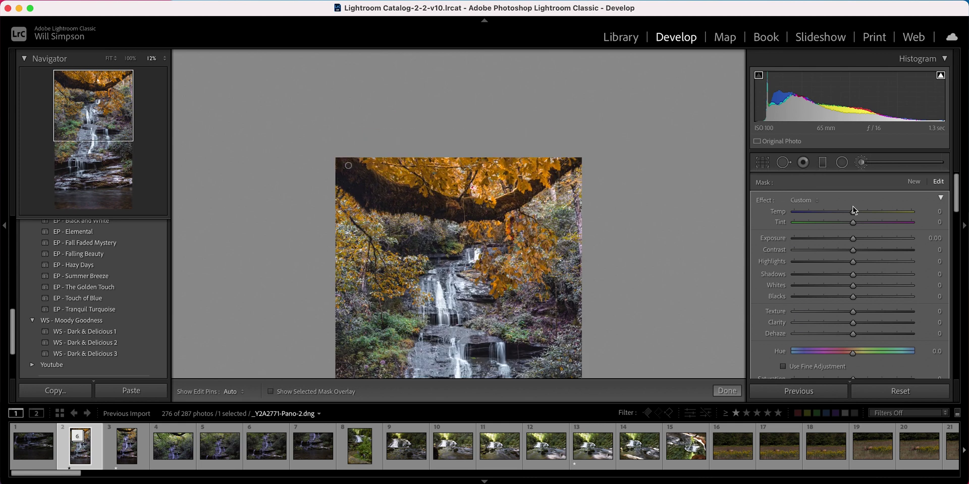
# Set the painted foliage mask's exposure to -0.18, finish the brush edit and view the whole photo.
pyautogui.moveTo(853, 239); pyautogui.dragTo(850, 241)
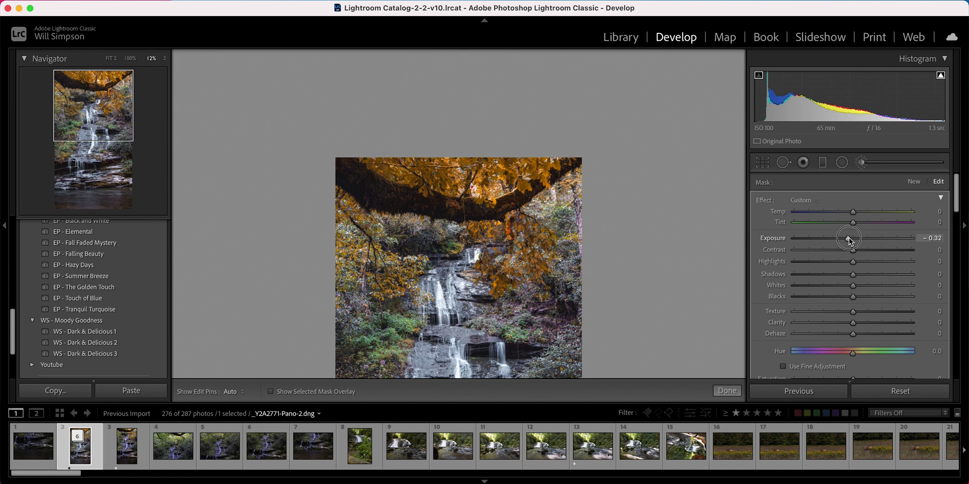
pyautogui.moveTo(850, 241); pyautogui.dragTo(852, 241)
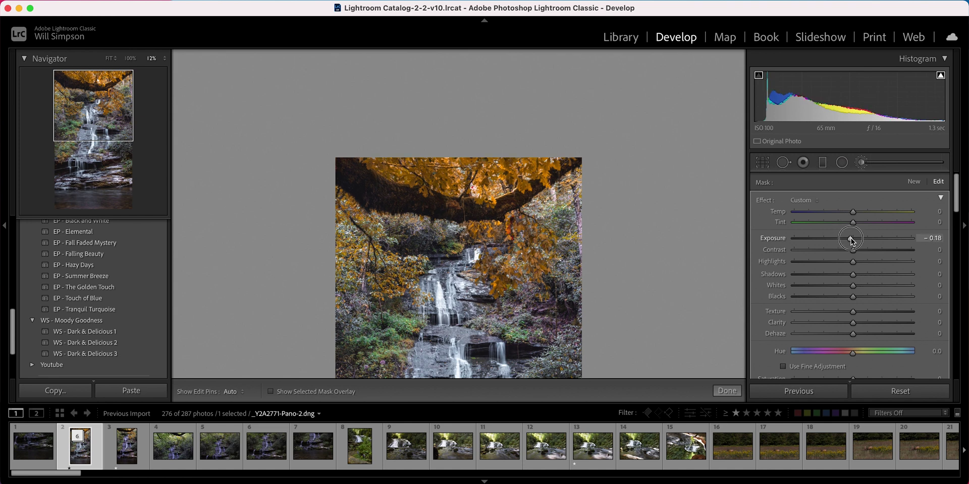
pyautogui.click(728, 391)
pyautogui.click(532, 328)
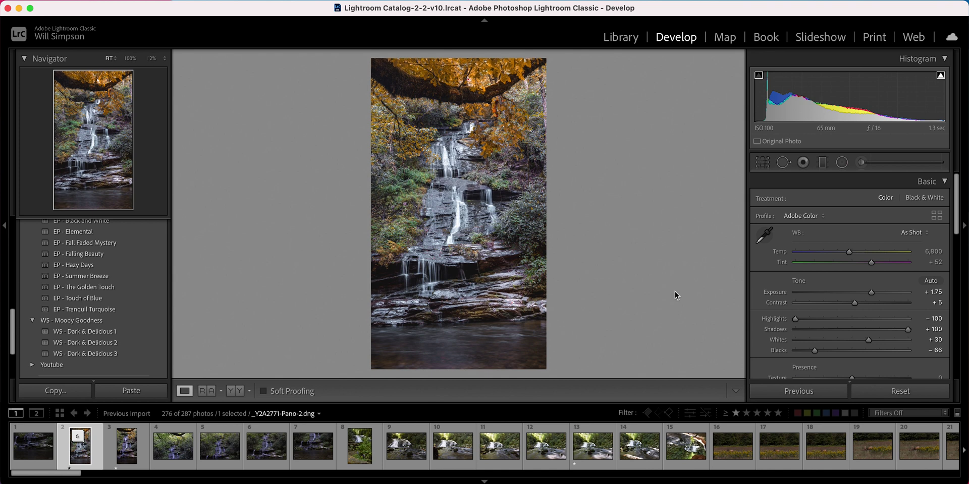
# Reselect the painted foliage mask, try a brighter exposure and reset it to 0.00, and set its highlights to -69.
pyautogui.click(861, 162)
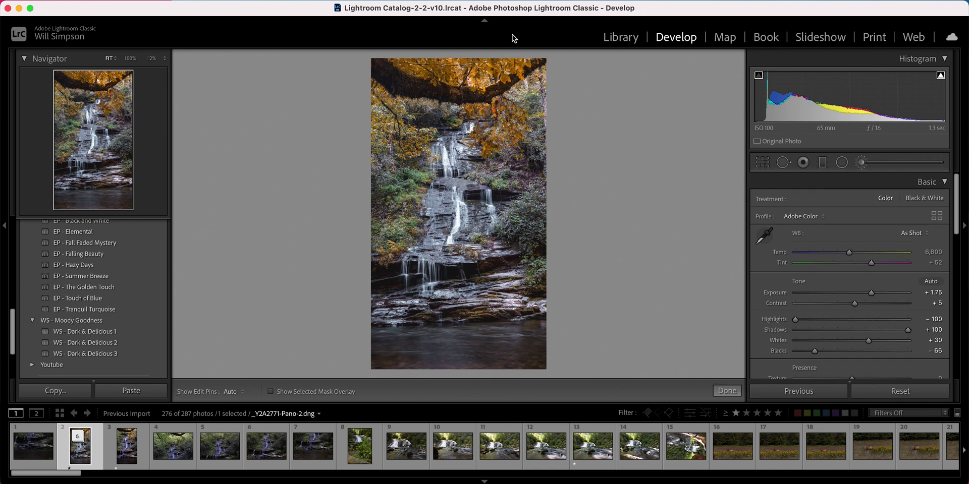
pyautogui.click(379, 67)
pyautogui.moveTo(853, 239); pyautogui.dragTo(862, 242)
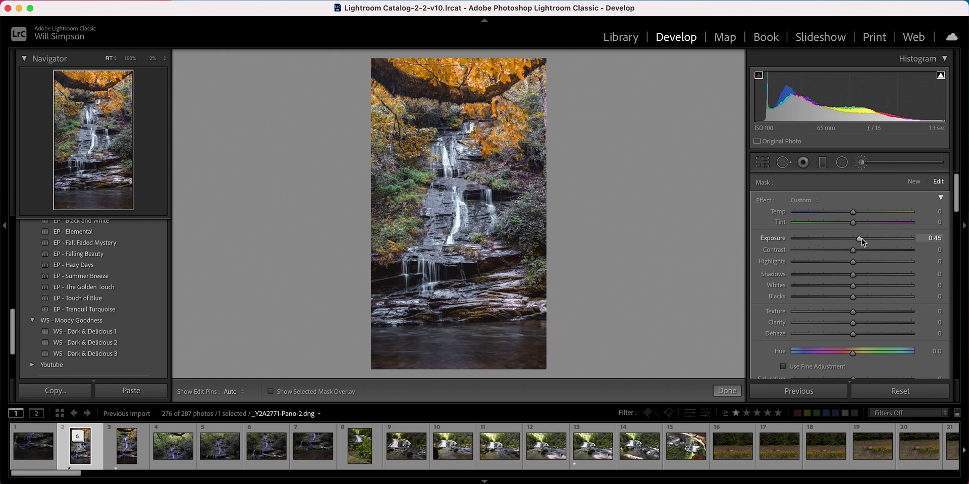
pyautogui.doubleClick(861, 238)
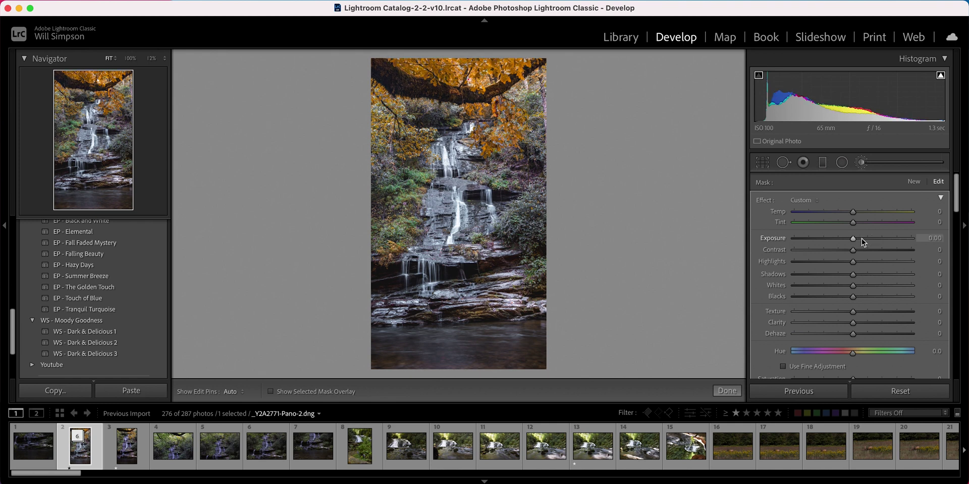
pyautogui.moveTo(821, 261); pyautogui.dragTo(810, 261)
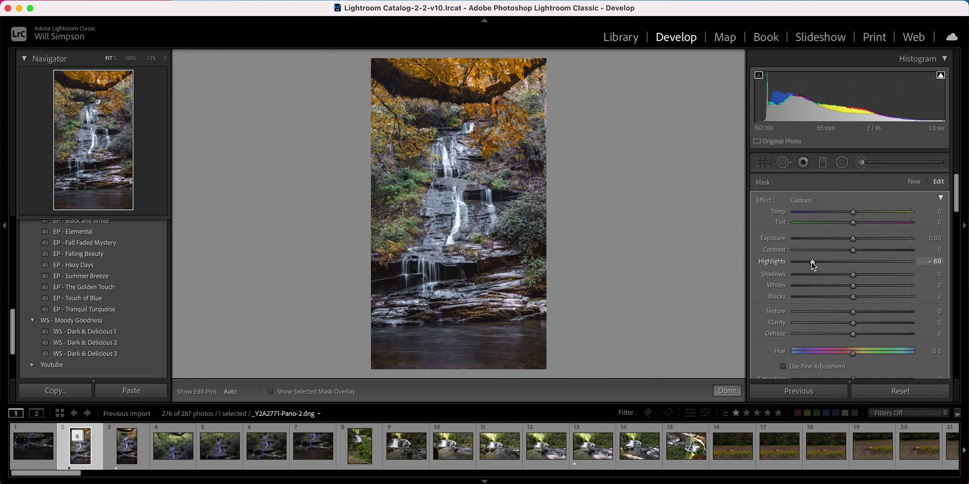
pyautogui.click(727, 391)
# Lower the black point at the shadow end of the photo's tone curve.
pyautogui.scroll(-6, 934, 234)
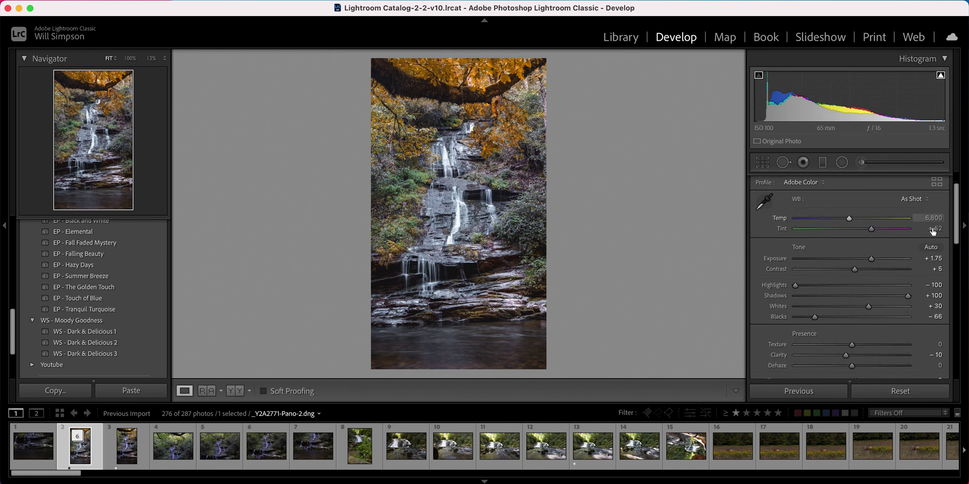
pyautogui.click(945, 232)
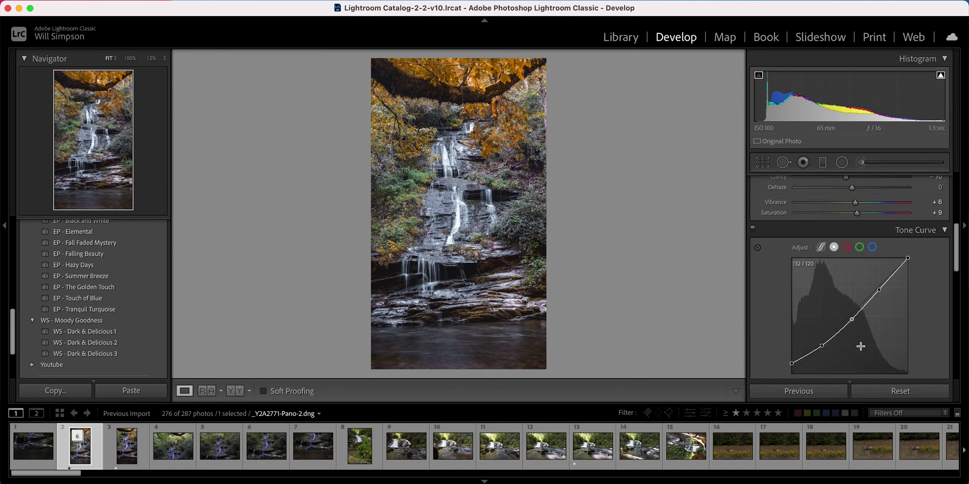
pyautogui.scroll(-2, 861, 347)
pyautogui.moveTo(793, 324); pyautogui.dragTo(784, 353)
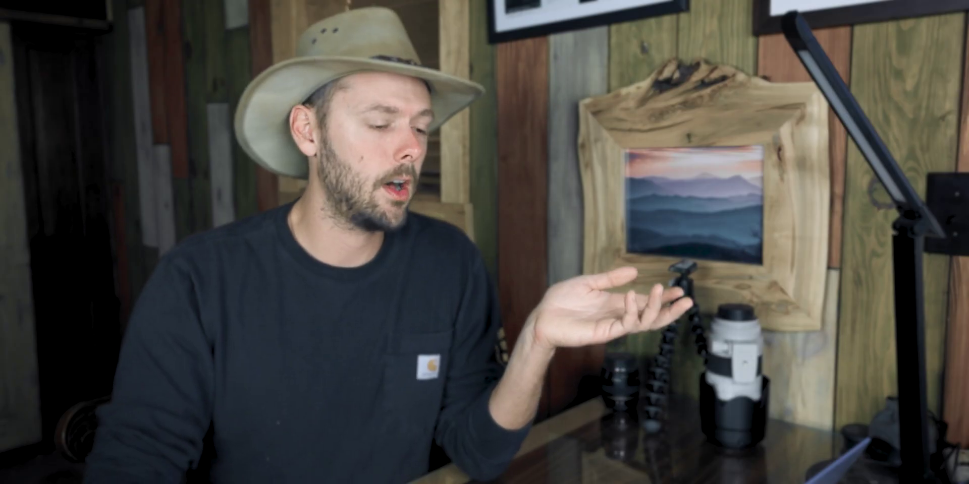